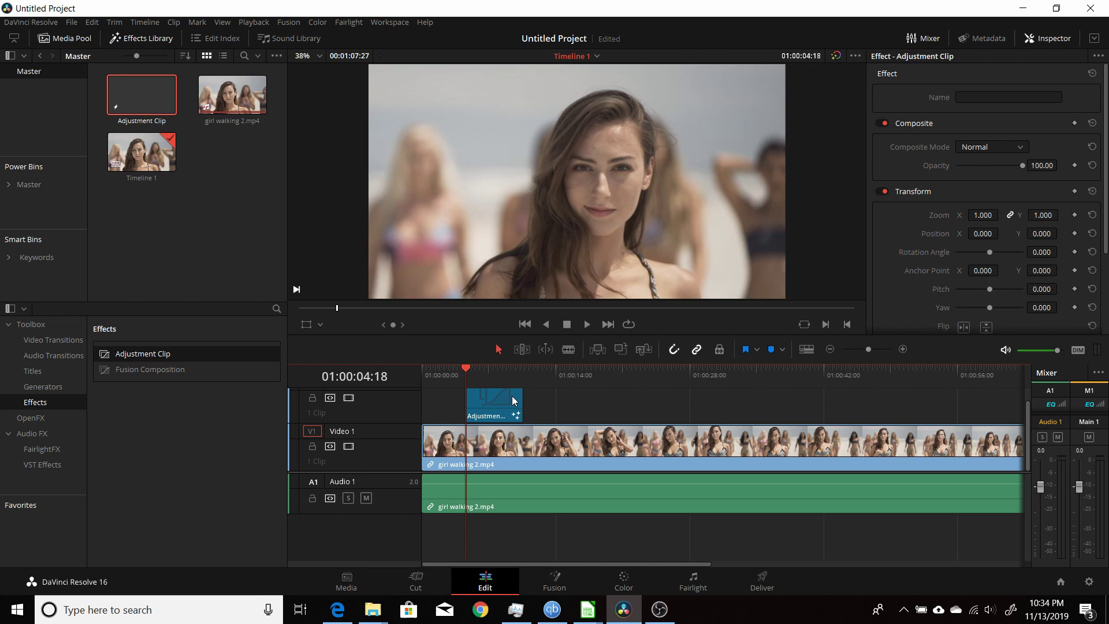
- Extend the adjustment clip past its end and play back to check the longer title
{"action": "key", "text": "space"}
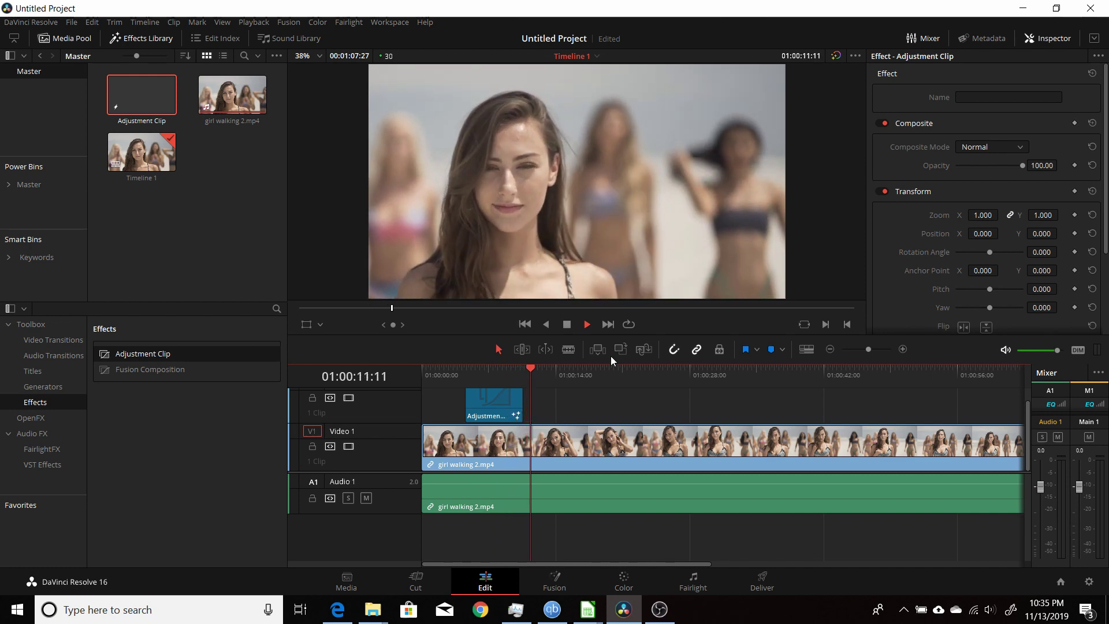
{"action": "key", "text": "space"}
{"action": "left_click_drag", "start_coordinate": [531, 366], "coordinate": [586, 376]}
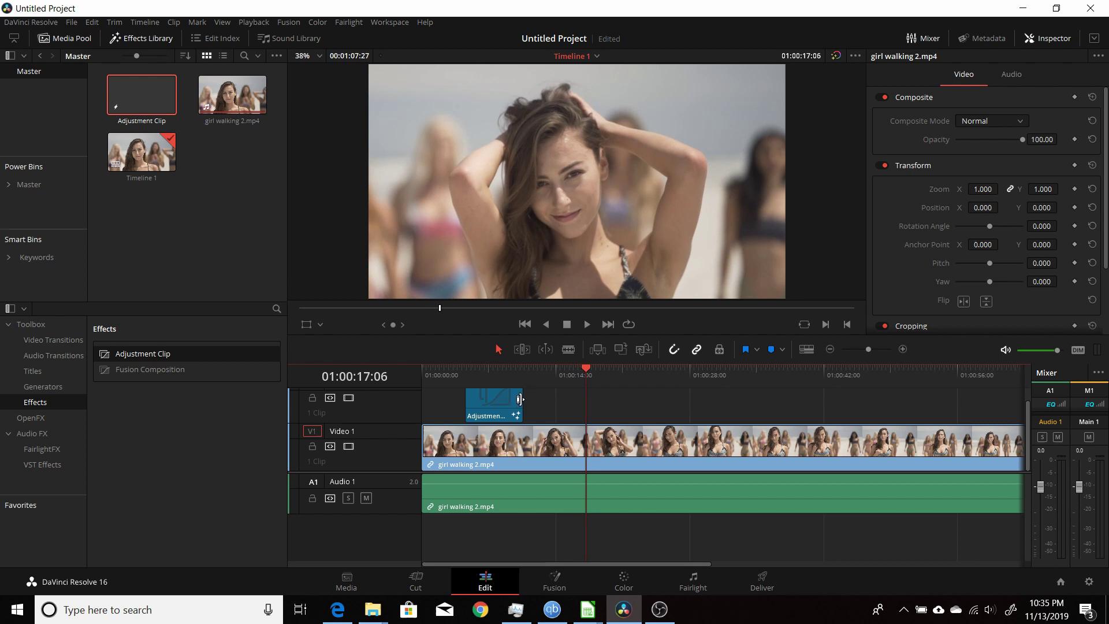
{"action": "left_click_drag", "start_coordinate": [533, 402], "coordinate": [561, 399]}
{"action": "left_click", "coordinate": [462, 374]}
{"action": "key", "text": "space"}
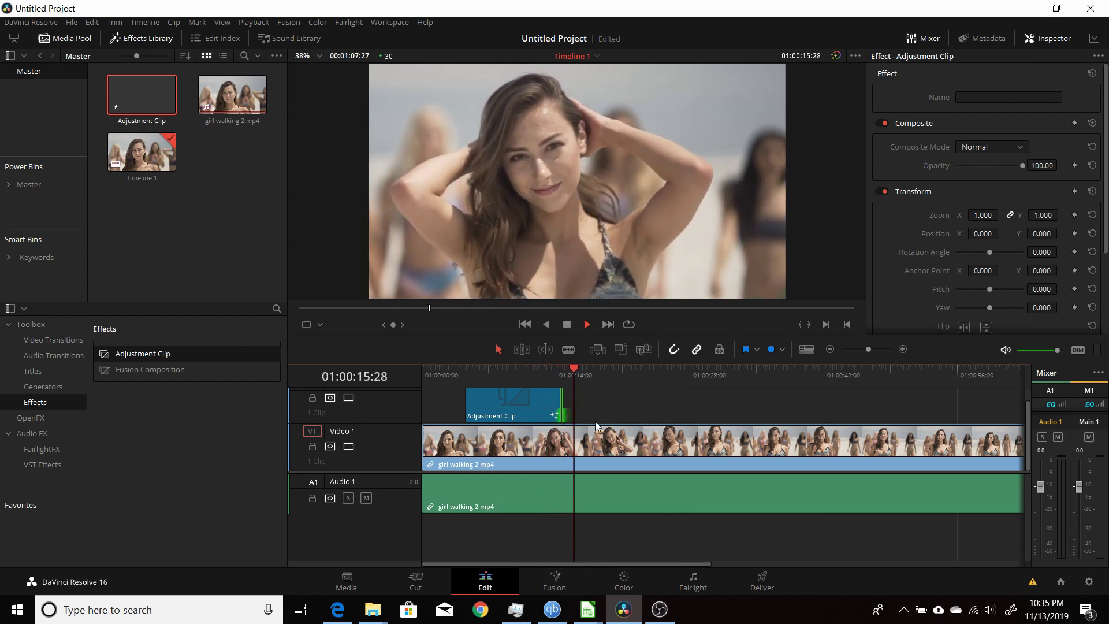
- Extend the adjustment clip further right and preview the title fades from 01:00:04:18
{"action": "mouse_move", "coordinate": [563, 406]}
{"action": "left_mouse_down"}
{"action": "mouse_move", "coordinate": [629, 411]}
{"action": "mouse_move", "coordinate": [574, 393]}
{"action": "left_mouse_up"}
{"action": "left_click", "coordinate": [459, 370]}
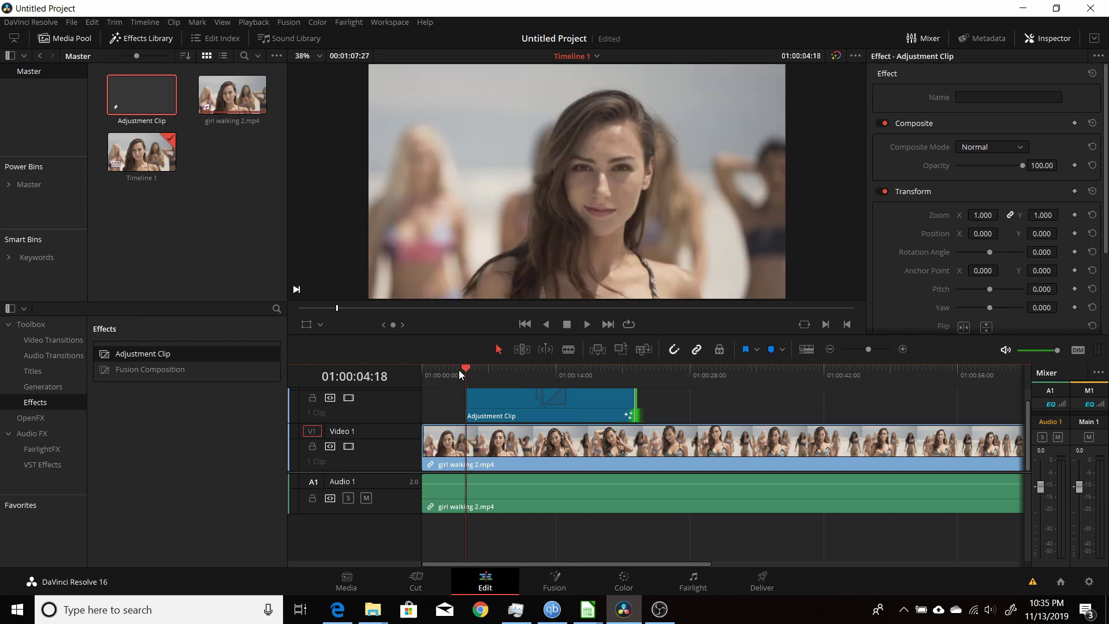
{"action": "key", "text": "space"}
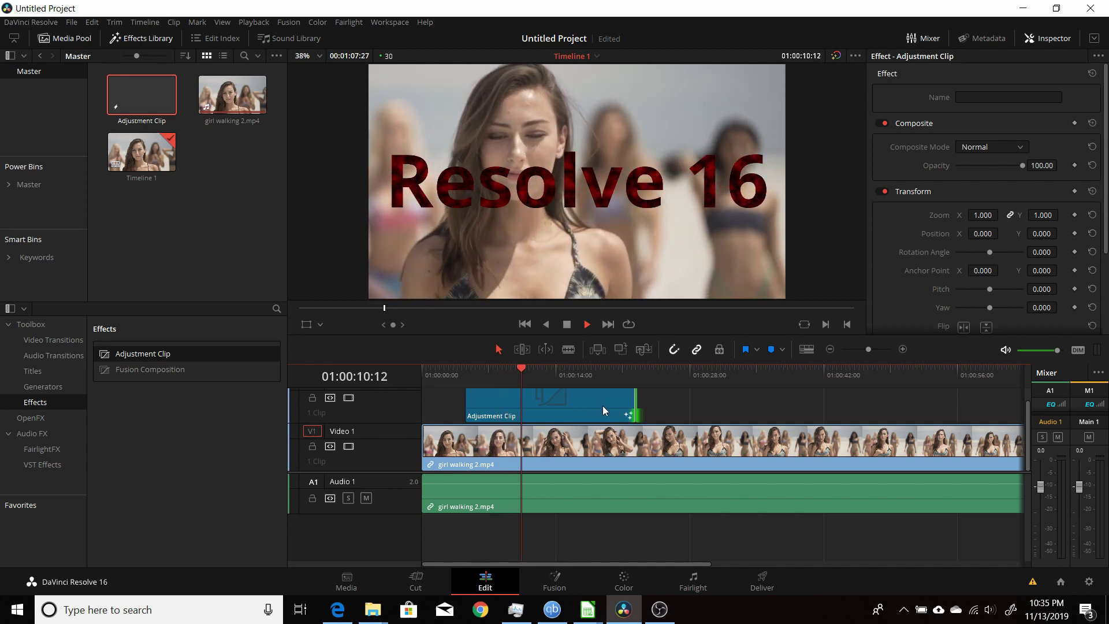
{"action": "left_click", "coordinate": [599, 370]}
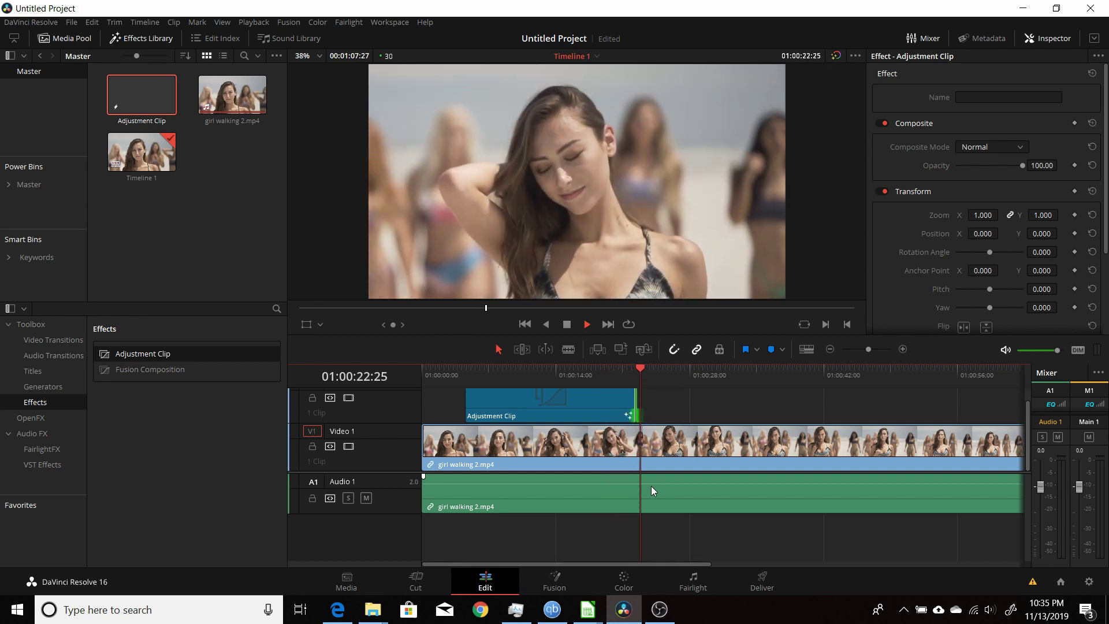
{"action": "key", "text": "space"}
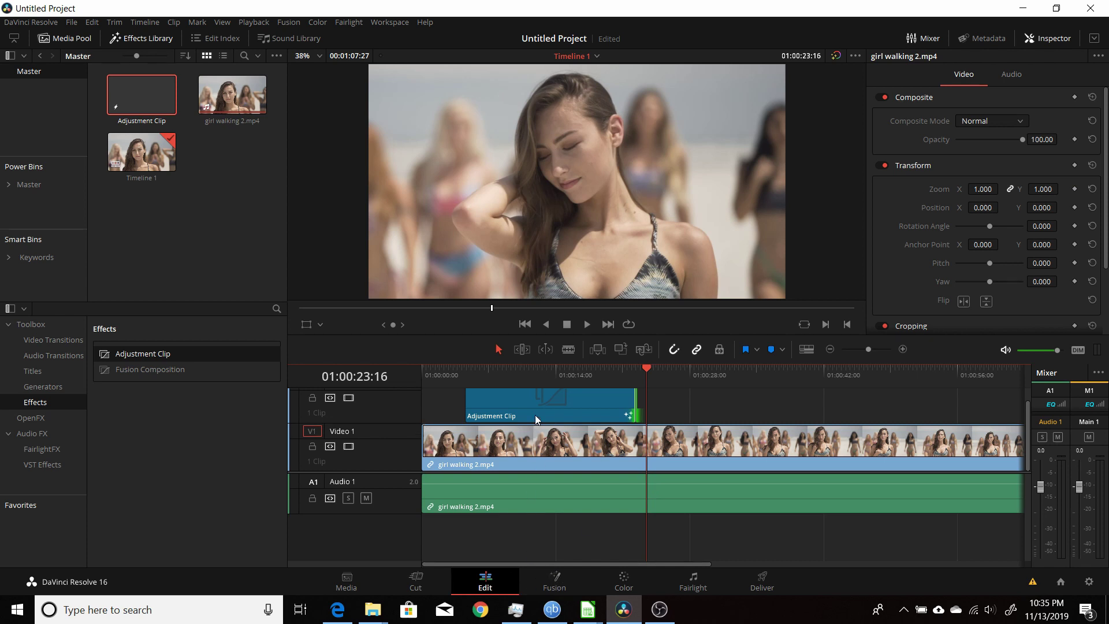
- Delete the titled adjustment clip from both the timeline and the Media Pool
{"action": "left_click", "coordinate": [604, 374]}
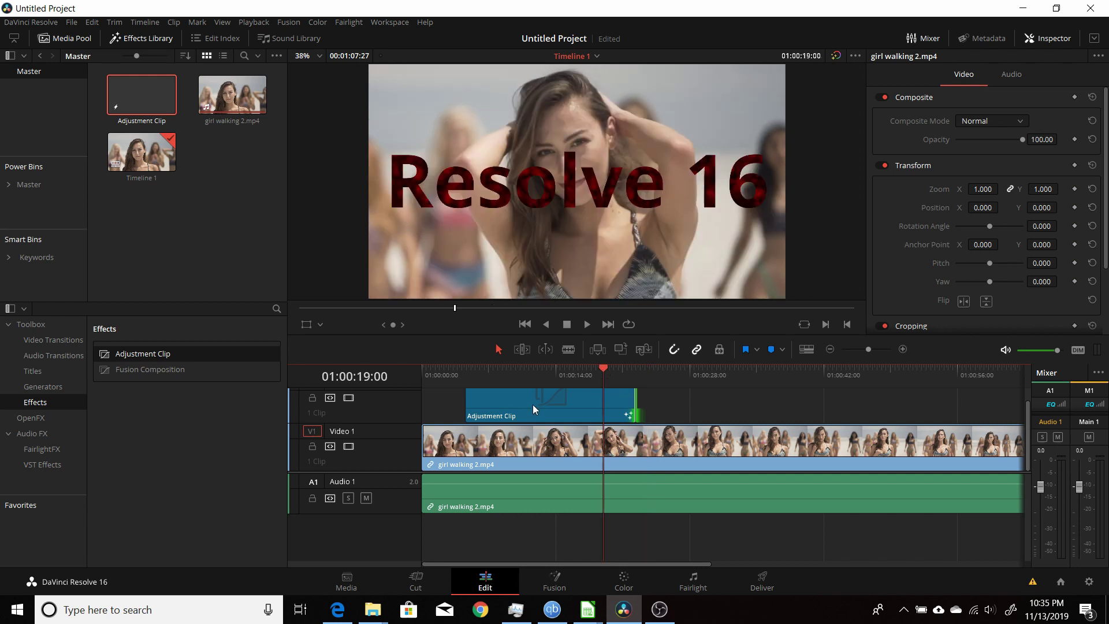
{"action": "left_click", "coordinate": [533, 409]}
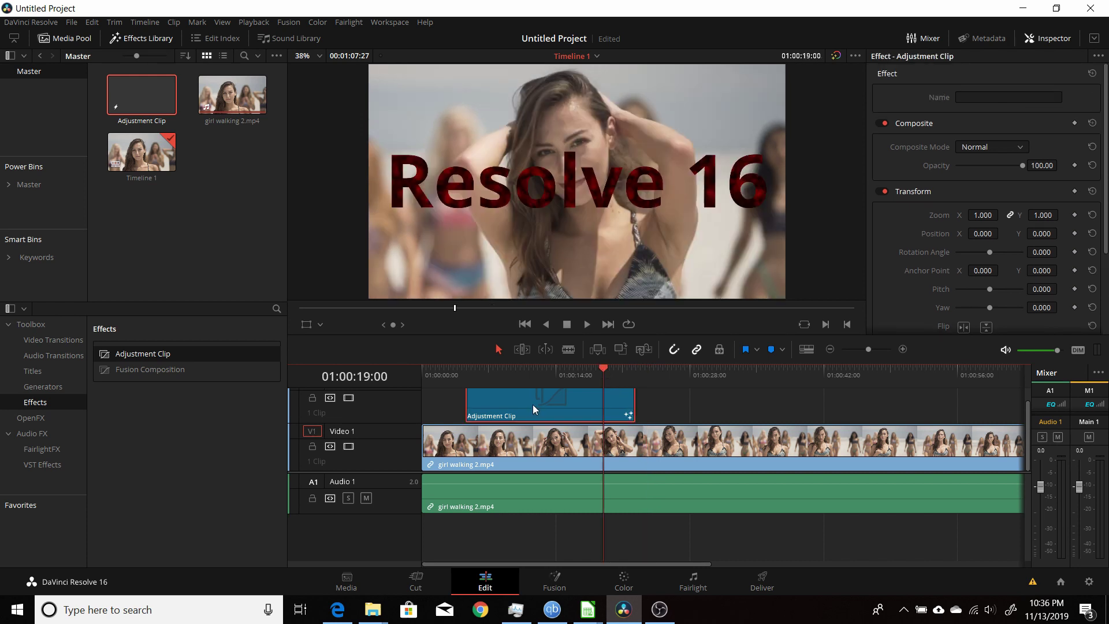
{"action": "key", "text": "Delete"}
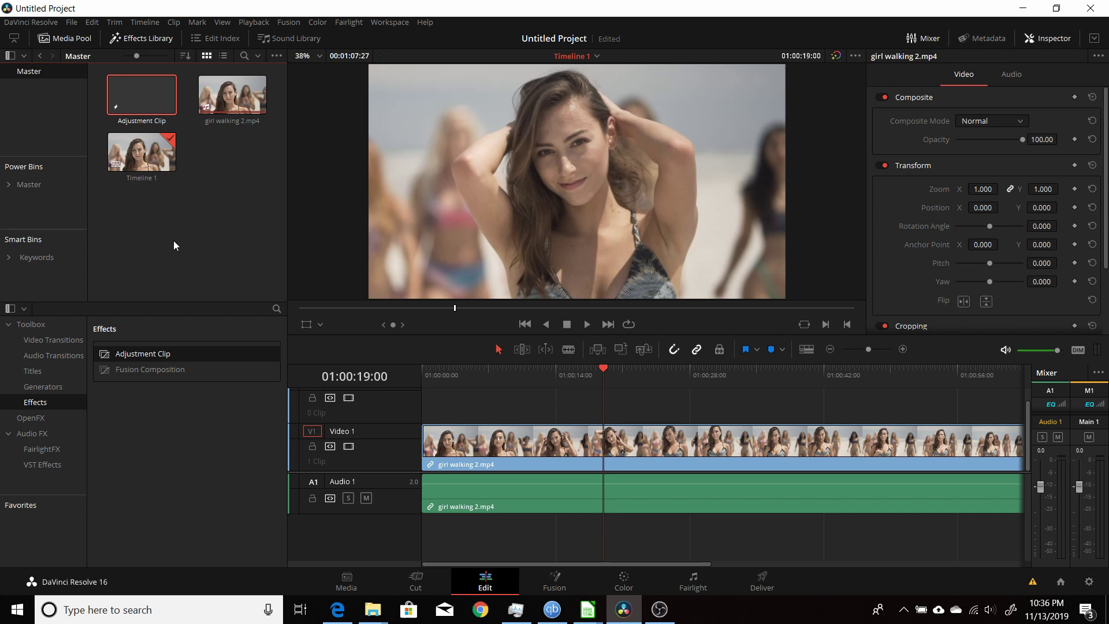
{"action": "key", "text": "Delete"}
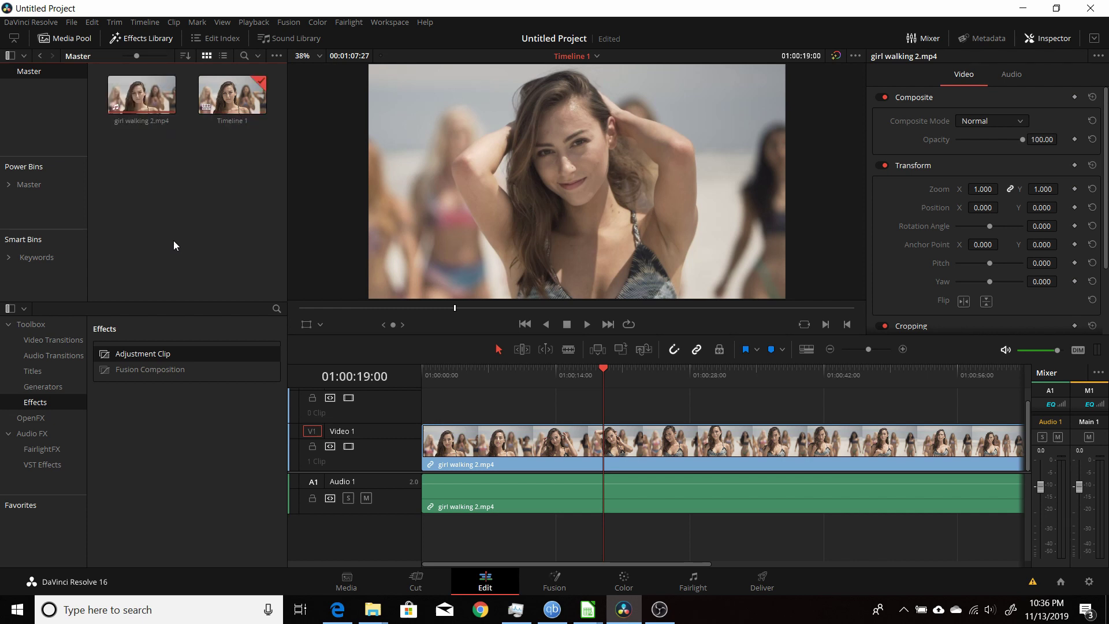
- Place a new Adjustment Clip from Effects above the beach video and select it
{"action": "left_click_drag", "start_coordinate": [173, 350], "coordinate": [487, 406]}
{"action": "left_click", "coordinate": [505, 370]}
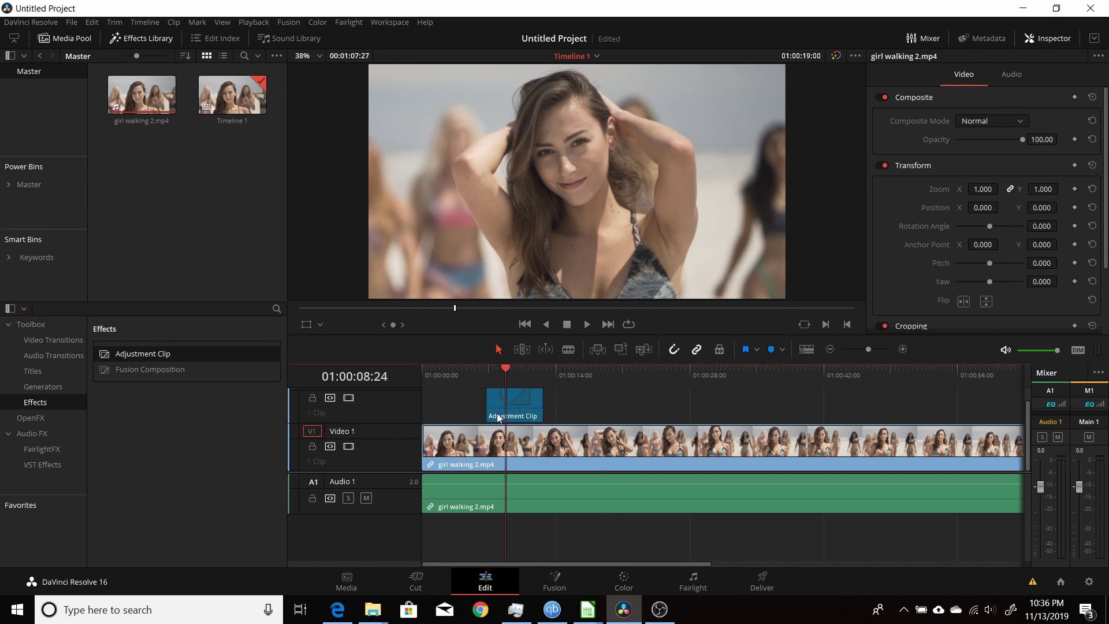
{"action": "left_click", "coordinate": [506, 417]}
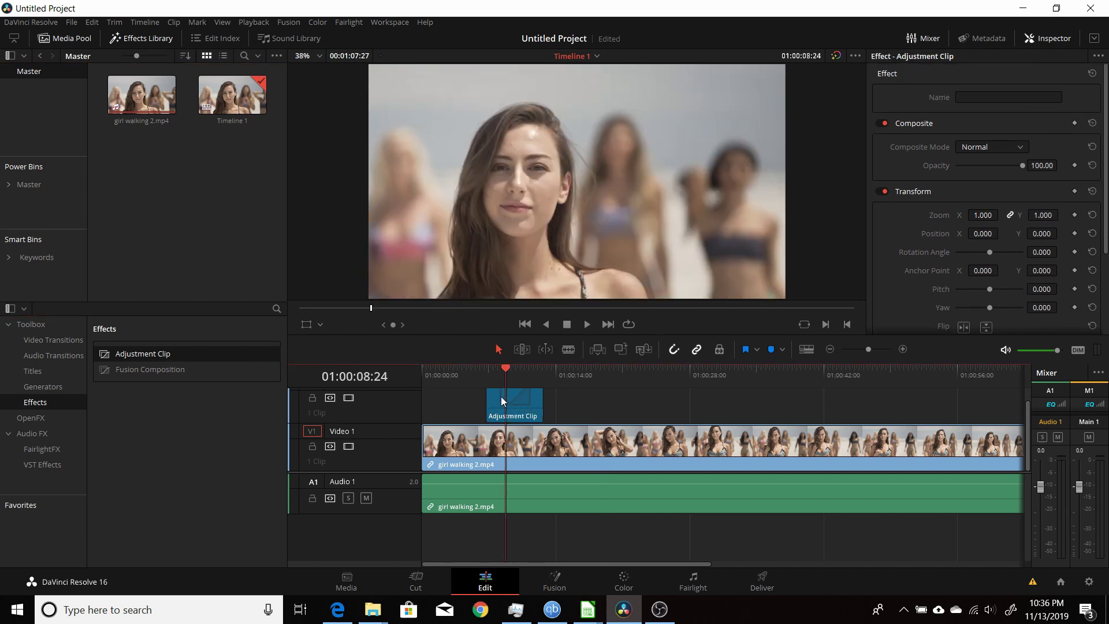
- Save the timeline adjustment clip into the Media Pool and remove it from the timeline
{"action": "left_click", "coordinate": [551, 574]}
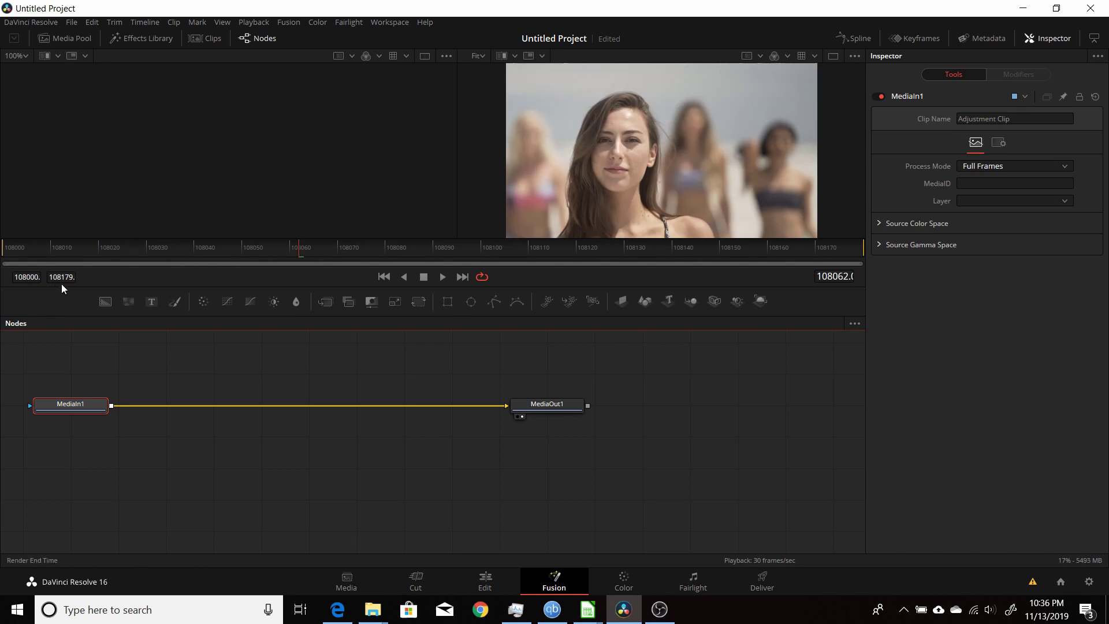
{"action": "left_click", "coordinate": [511, 581]}
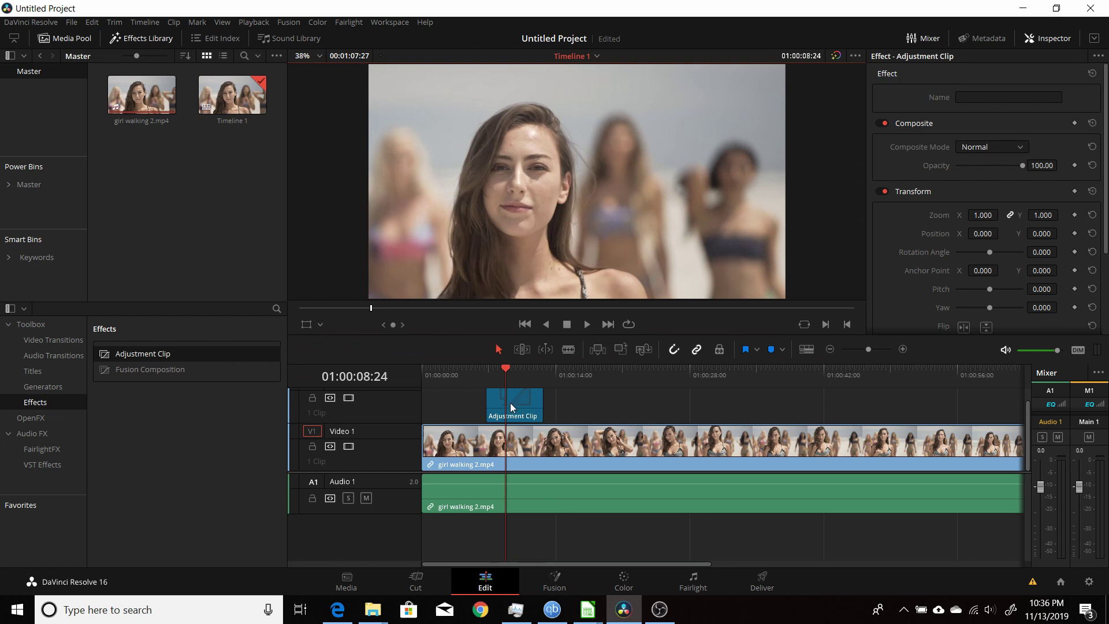
{"action": "left_click_drag", "start_coordinate": [526, 404], "coordinate": [202, 178]}
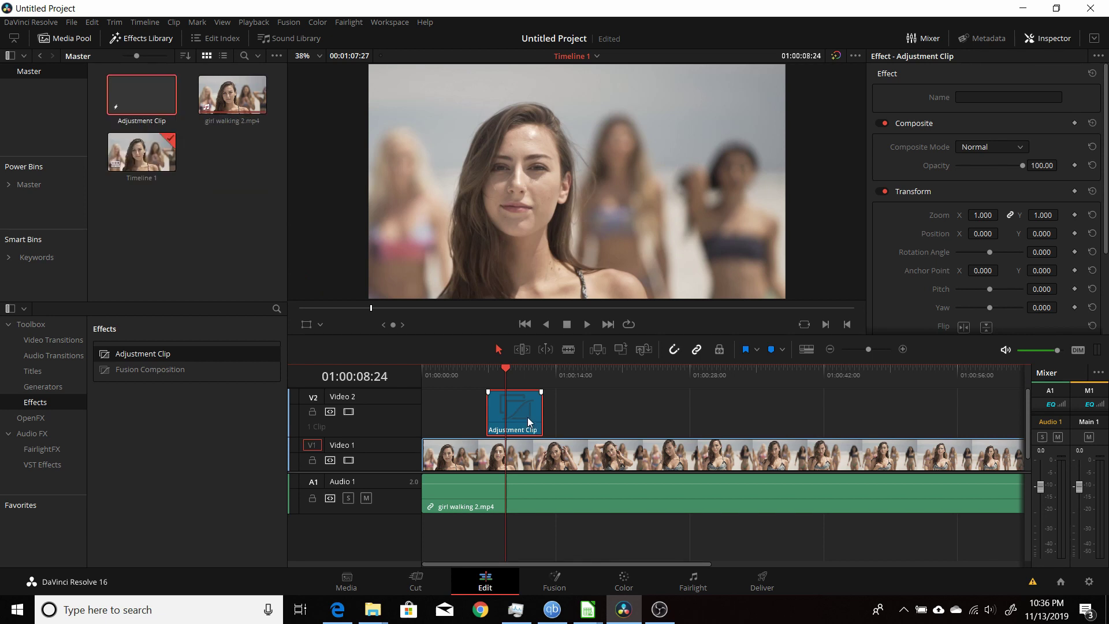
{"action": "key", "text": "Delete"}
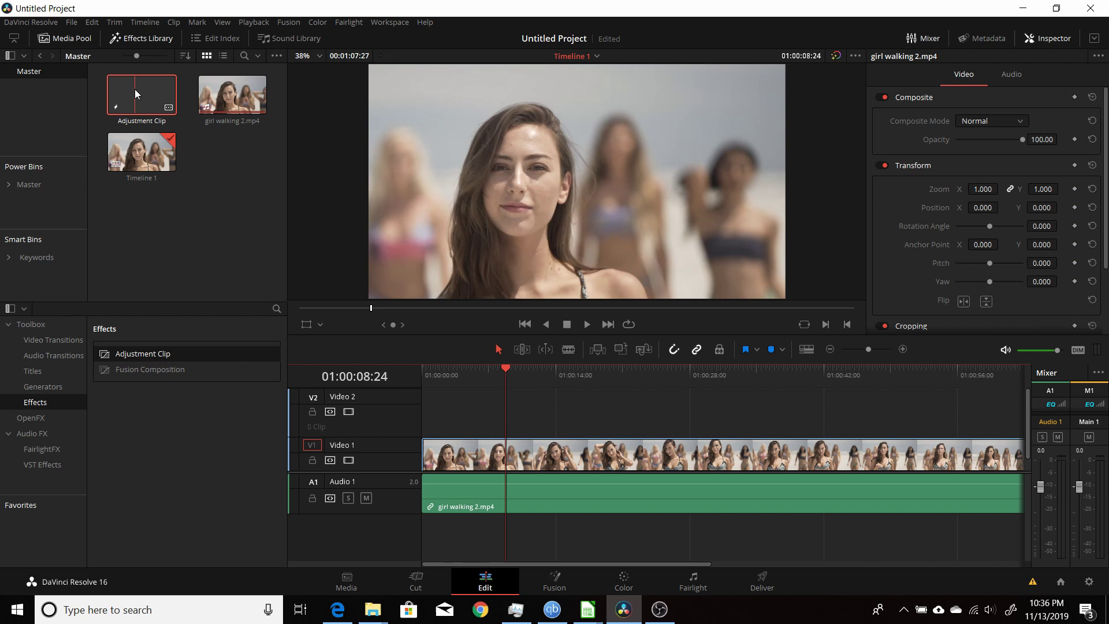
- Put the saved adjustment clip back on Video 2 and open it in Fusion
{"action": "left_click_drag", "start_coordinate": [137, 94], "coordinate": [513, 423]}
{"action": "left_click", "coordinate": [532, 416]}
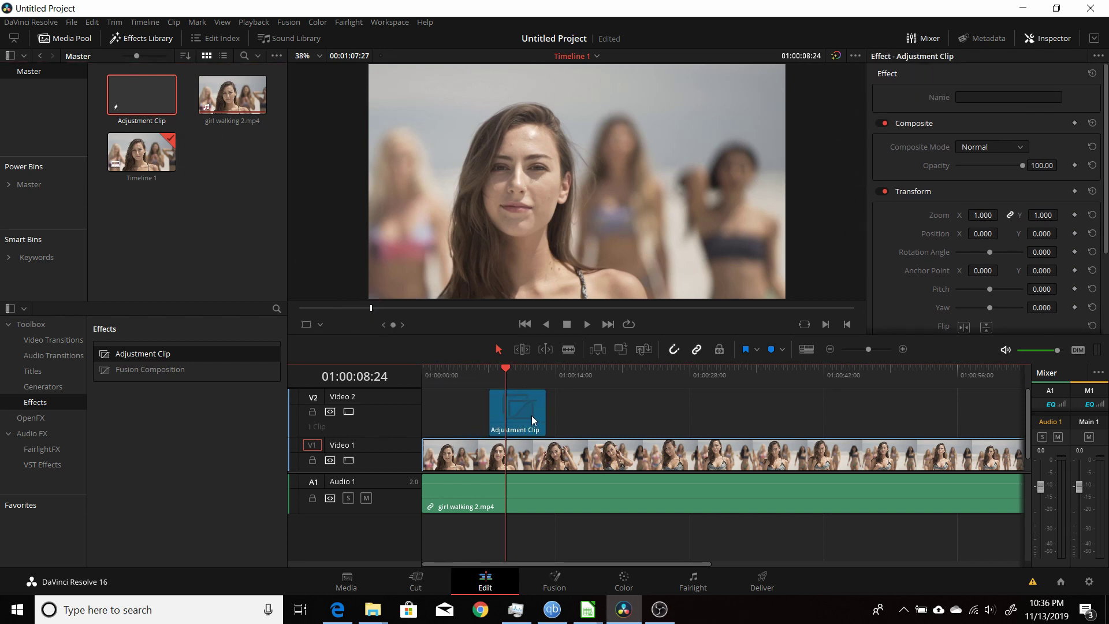
{"action": "left_click", "coordinate": [552, 580]}
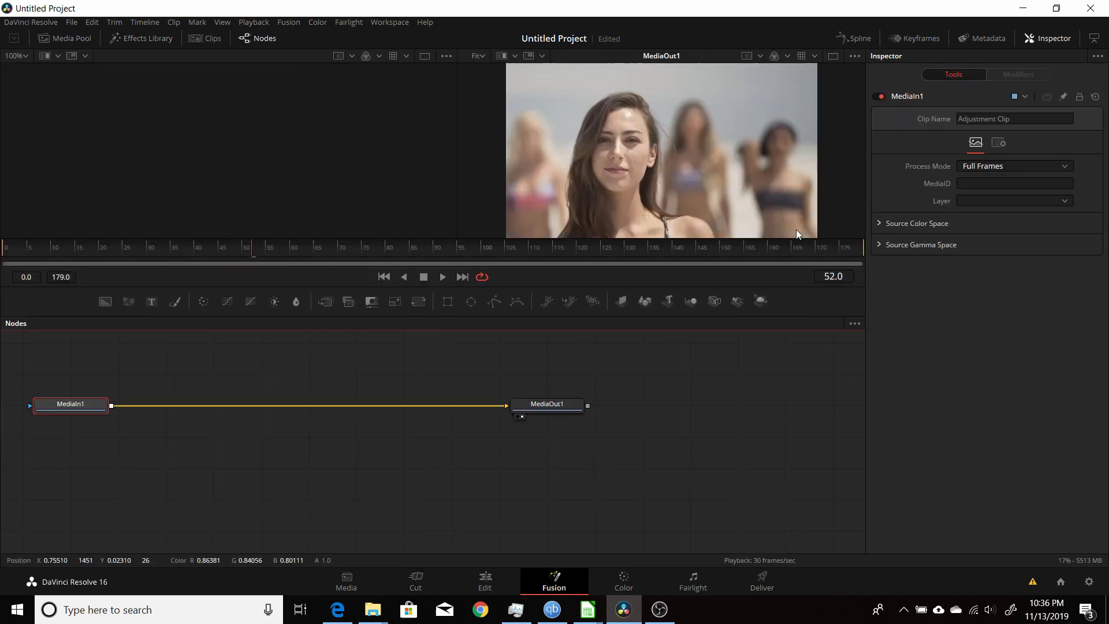
- Line MediaOut1 up with MediaIn1 and drop a Text tool on the link, creating Text1 and Merge1
{"action": "left_click", "coordinate": [388, 276]}
{"action": "left_click_drag", "start_coordinate": [550, 406], "coordinate": [806, 405]}
{"action": "left_click_drag", "start_coordinate": [371, 376], "coordinate": [365, 476]}
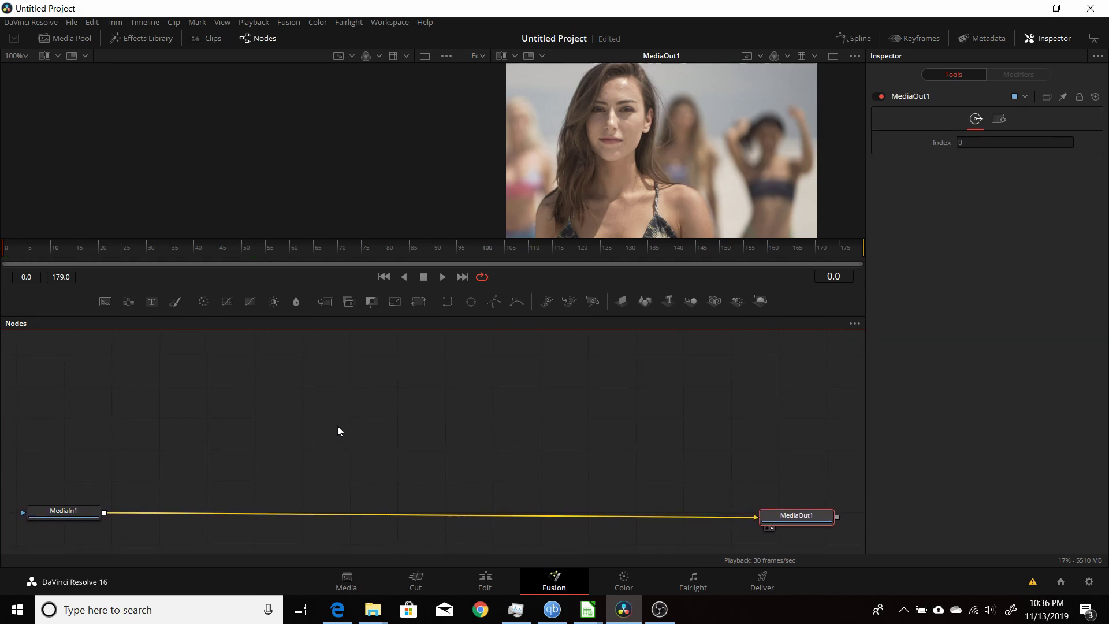
{"action": "left_click", "coordinate": [338, 427]}
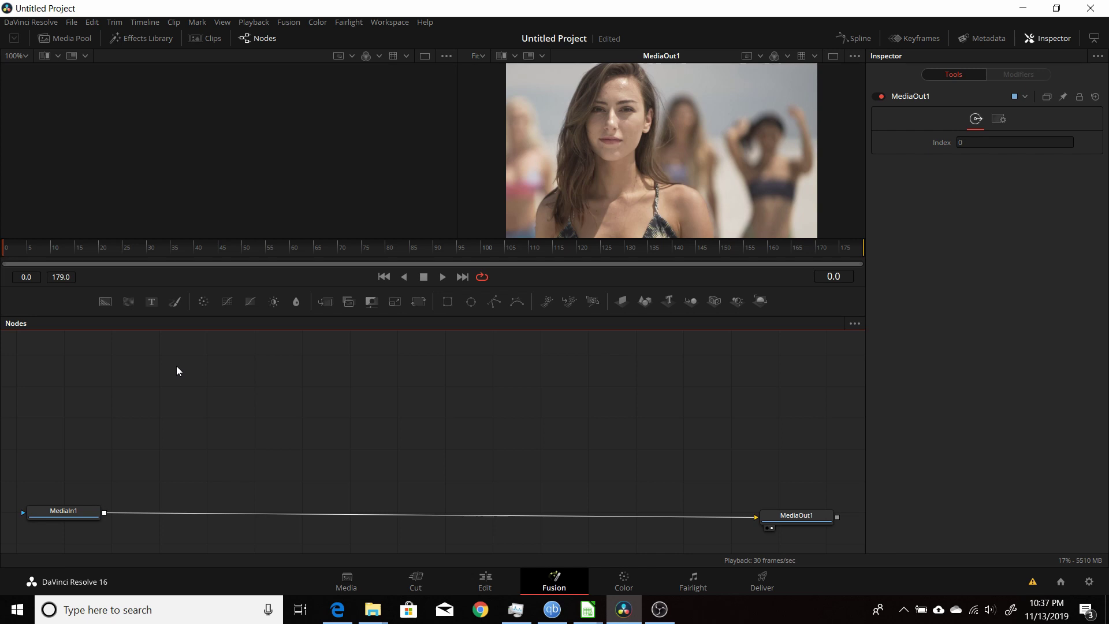
{"action": "left_click_drag", "start_coordinate": [151, 301], "coordinate": [106, 515]}
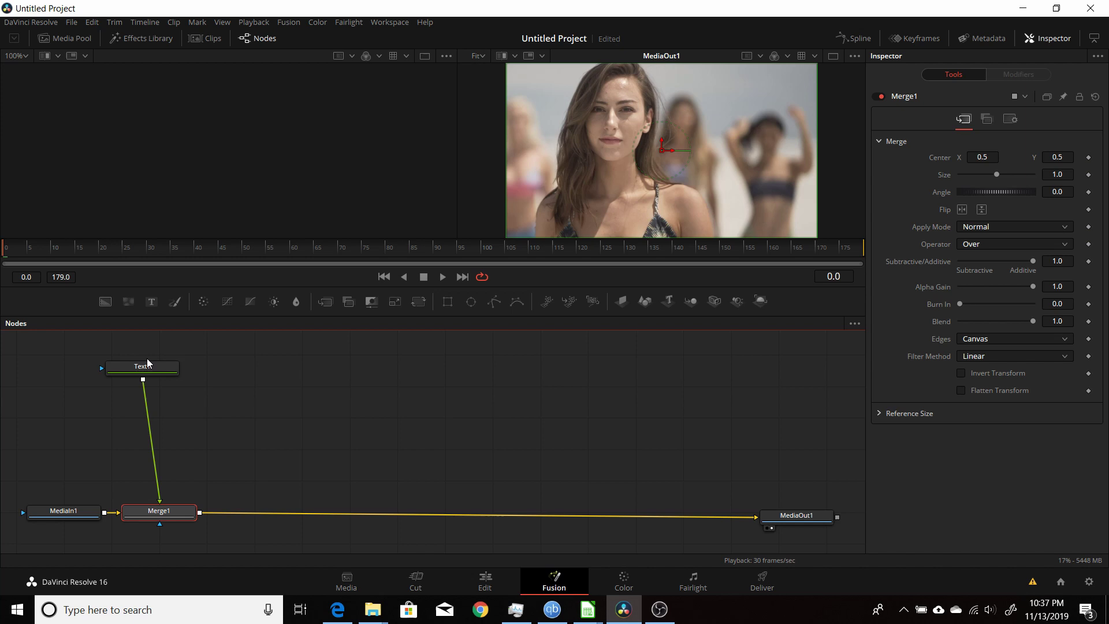
- Enter 'Resolve 16' as Text1's title and enlarge it to size about 0.23
{"action": "left_click_drag", "start_coordinate": [147, 362], "coordinate": [156, 364]}
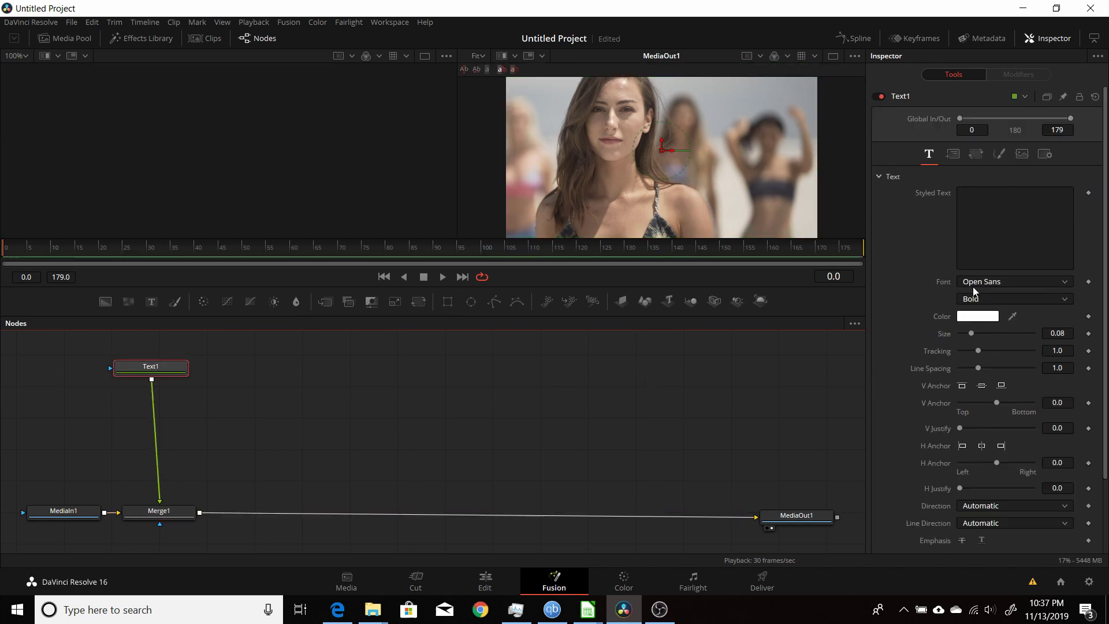
{"action": "left_click", "coordinate": [1002, 231]}
{"action": "type", "text": "R"}
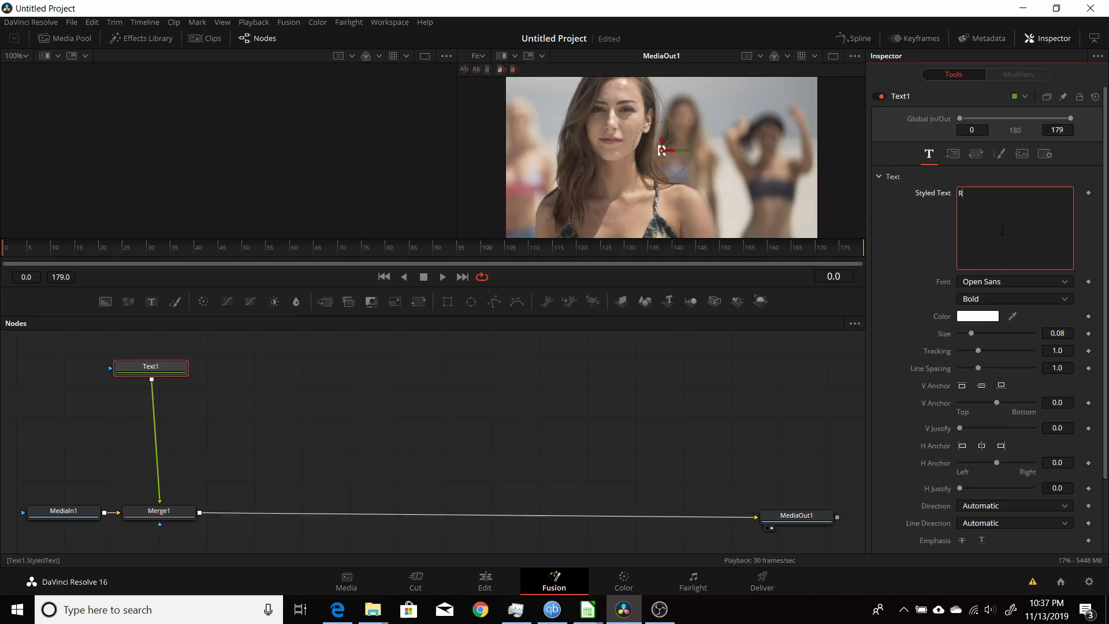
{"action": "type", "text": "esolve 16"}
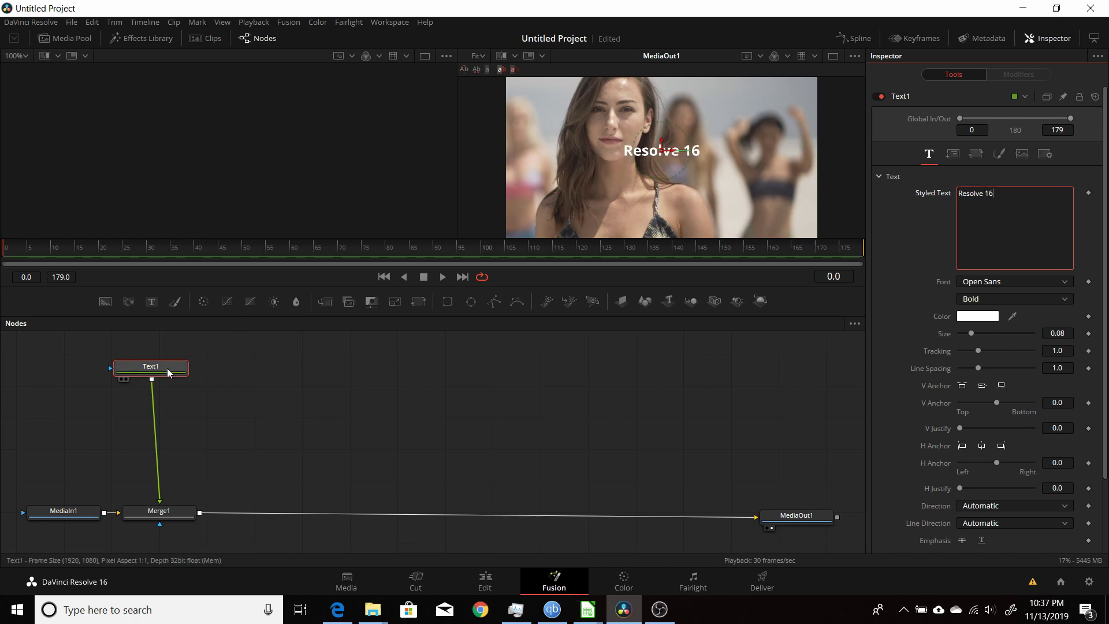
{"action": "left_click_drag", "start_coordinate": [169, 372], "coordinate": [179, 372]}
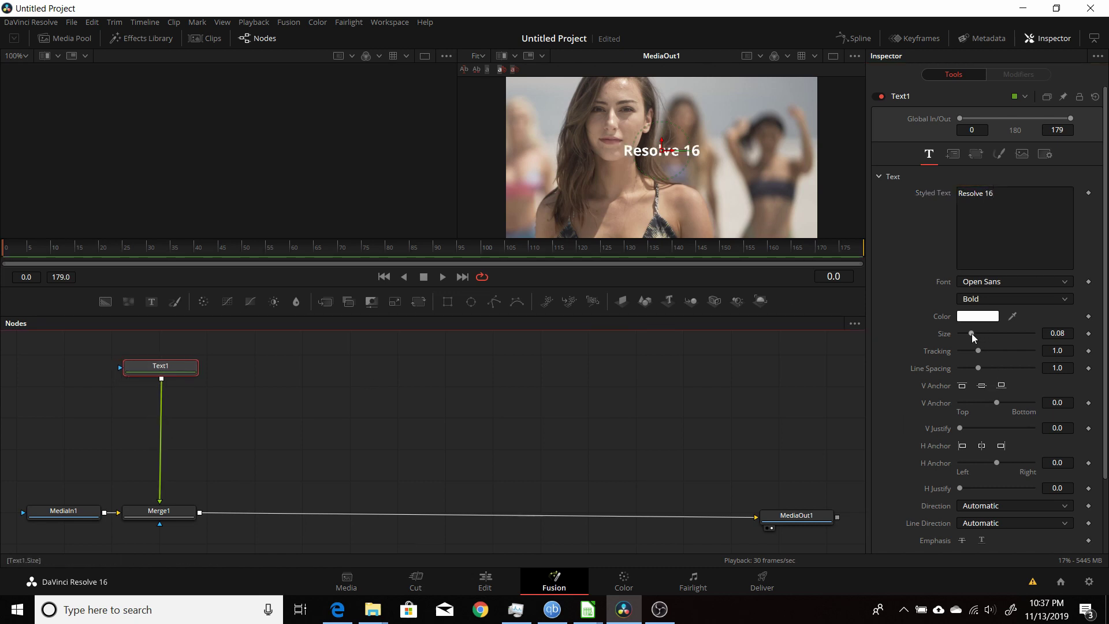
{"action": "left_click_drag", "start_coordinate": [973, 338], "coordinate": [993, 338]}
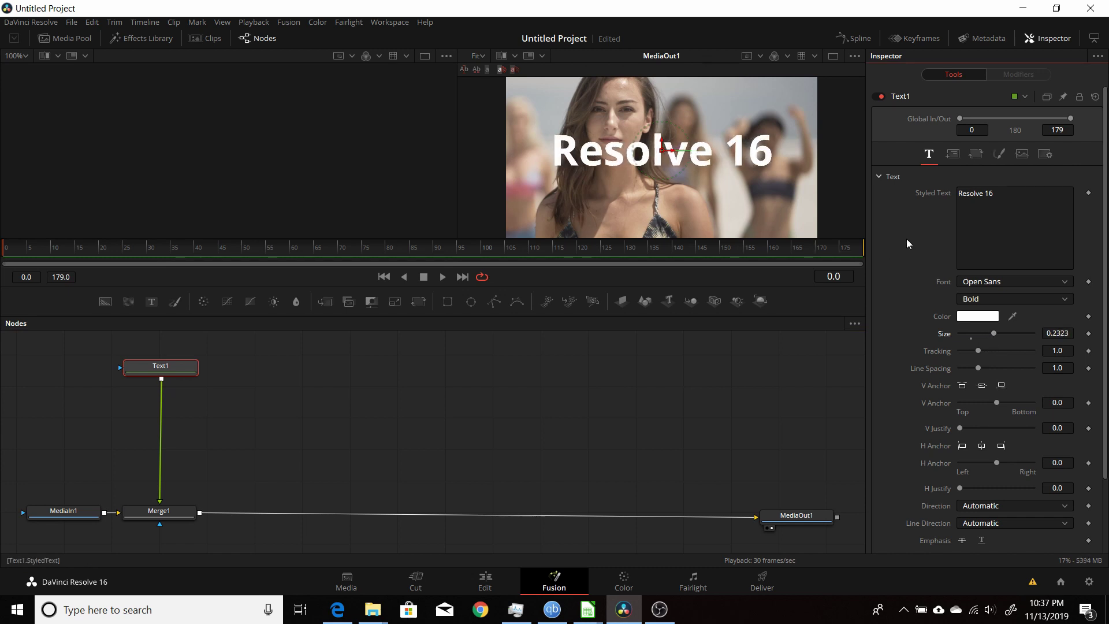
- Keyframe the title's Shading opacity at 0 on frame 0 and 1 on frame 44
{"action": "left_click", "coordinate": [1001, 154]}
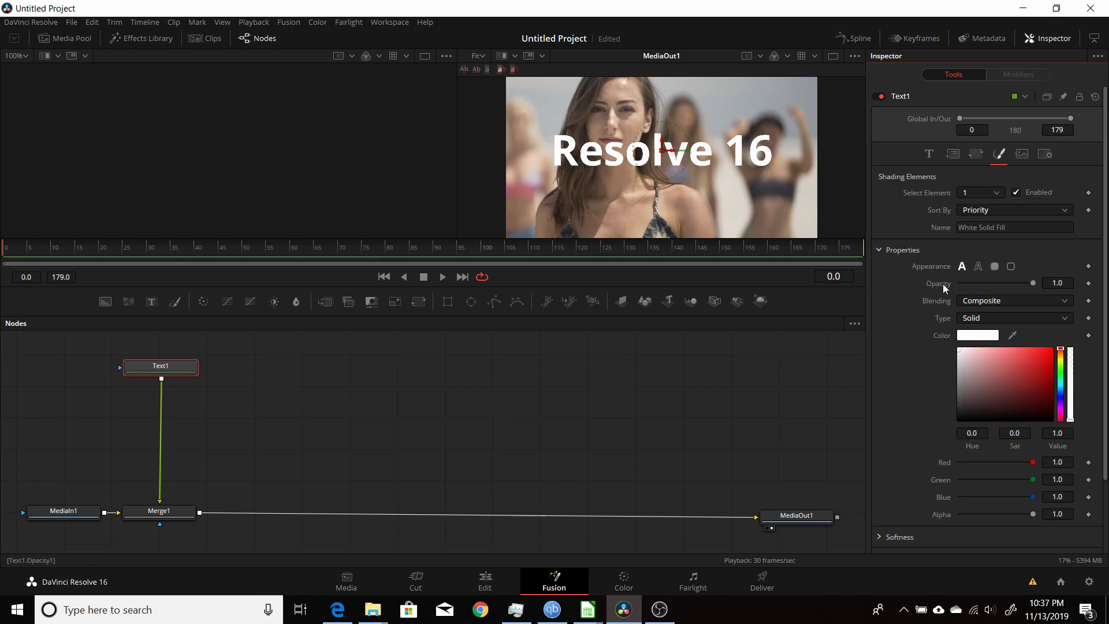
{"action": "left_click_drag", "start_coordinate": [1033, 282], "coordinate": [934, 283]}
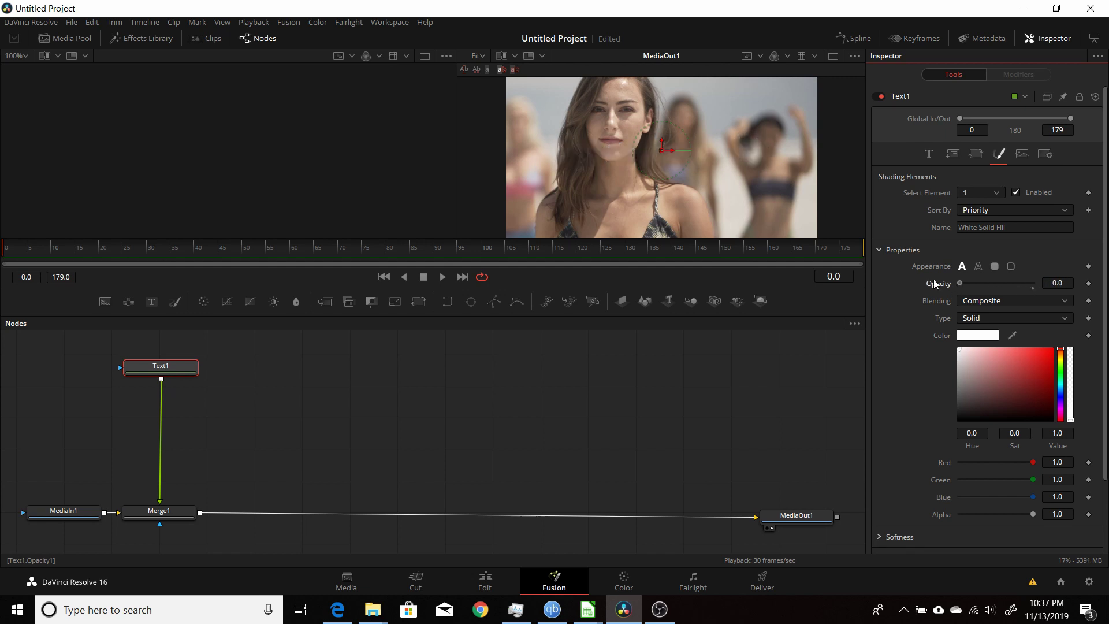
{"action": "left_click", "coordinate": [1087, 284]}
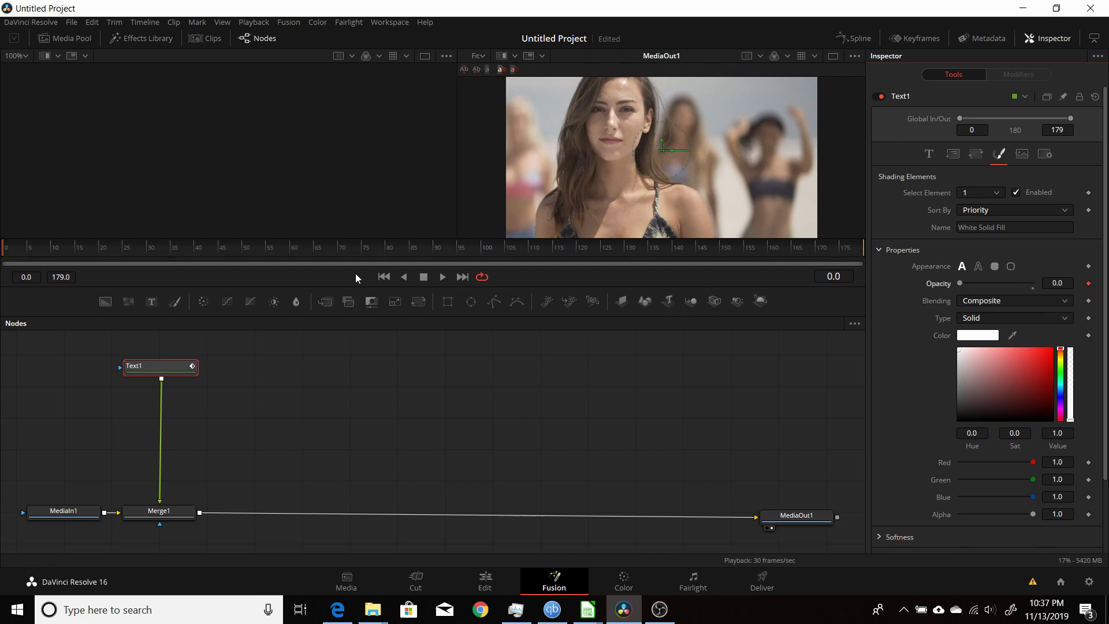
{"action": "left_click", "coordinate": [214, 247]}
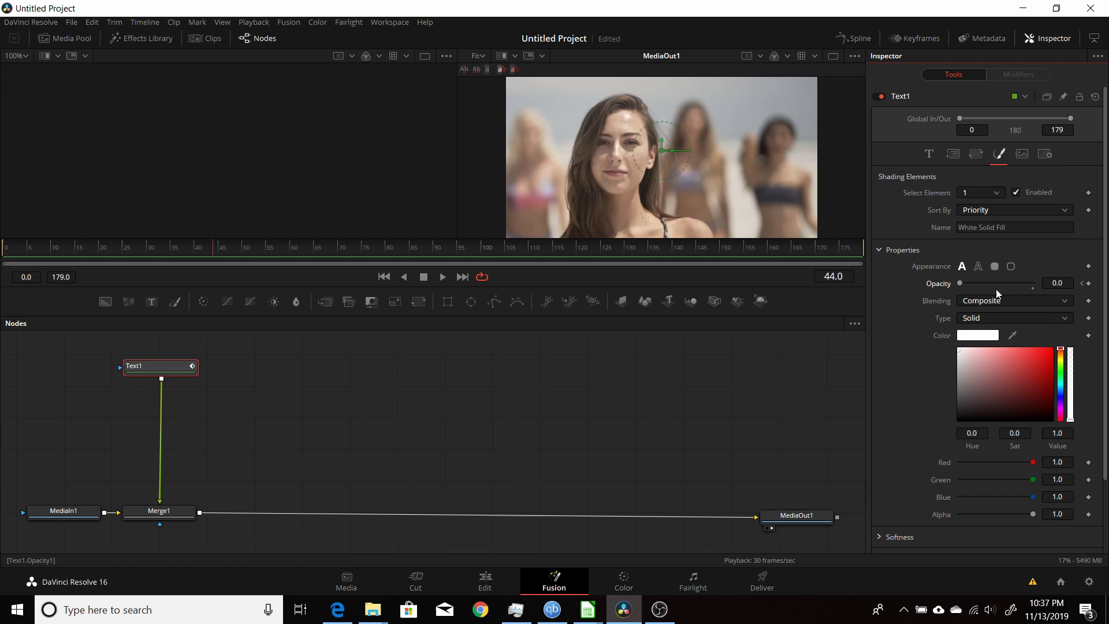
{"action": "left_click_drag", "start_coordinate": [961, 282], "coordinate": [1030, 295]}
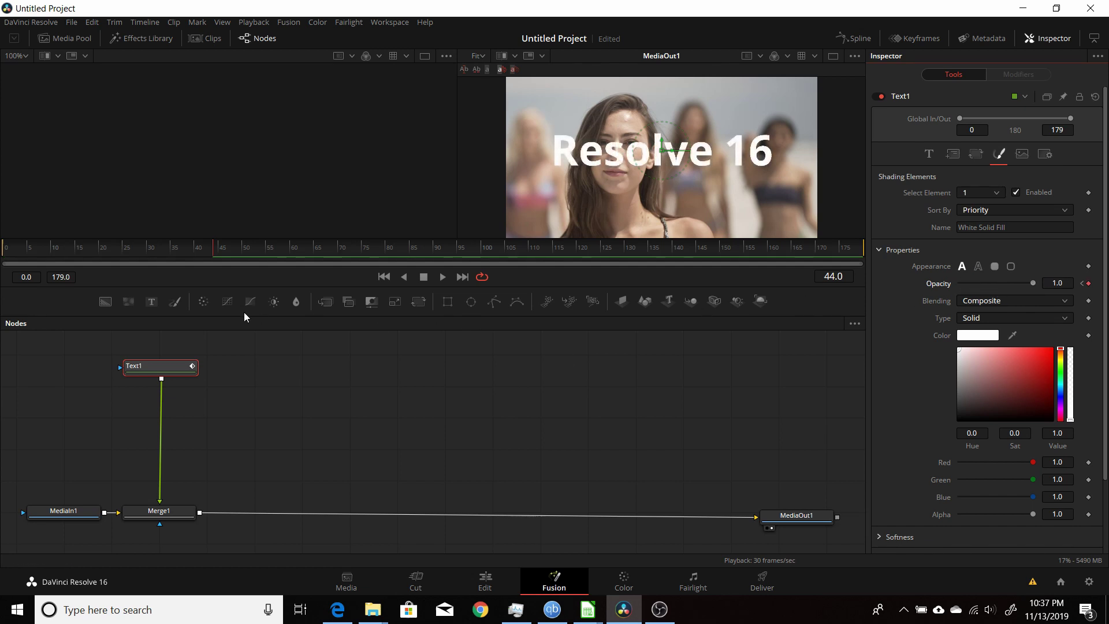
- Hold opacity 1 with keyframes at frames 134 and 135, then fade to 0 at 176
{"action": "left_click", "coordinate": [645, 246]}
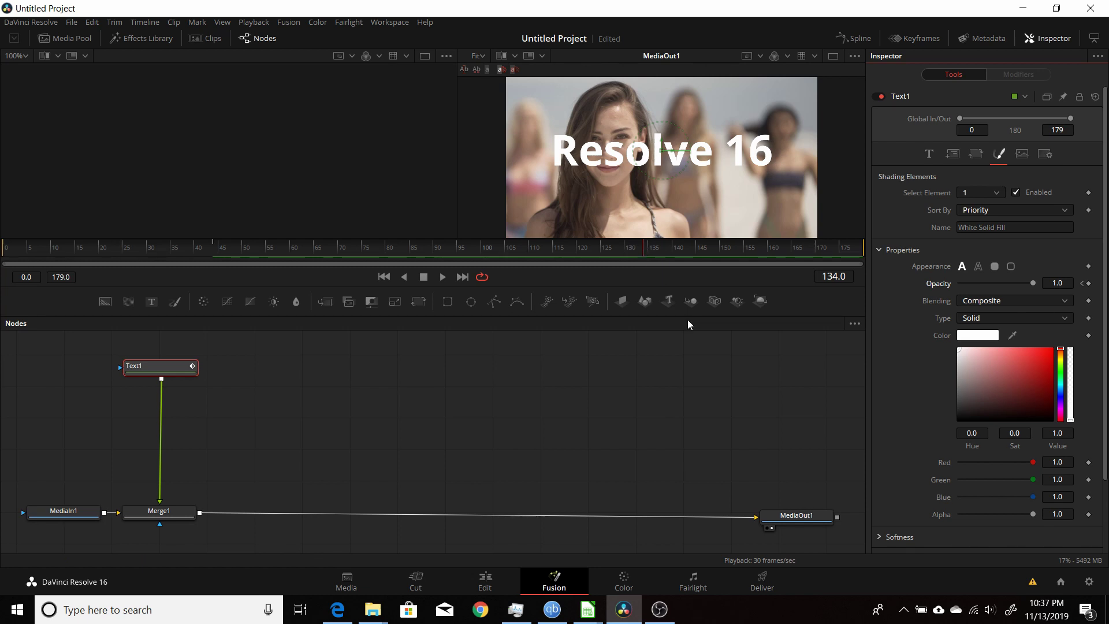
{"action": "left_click", "coordinate": [1088, 283]}
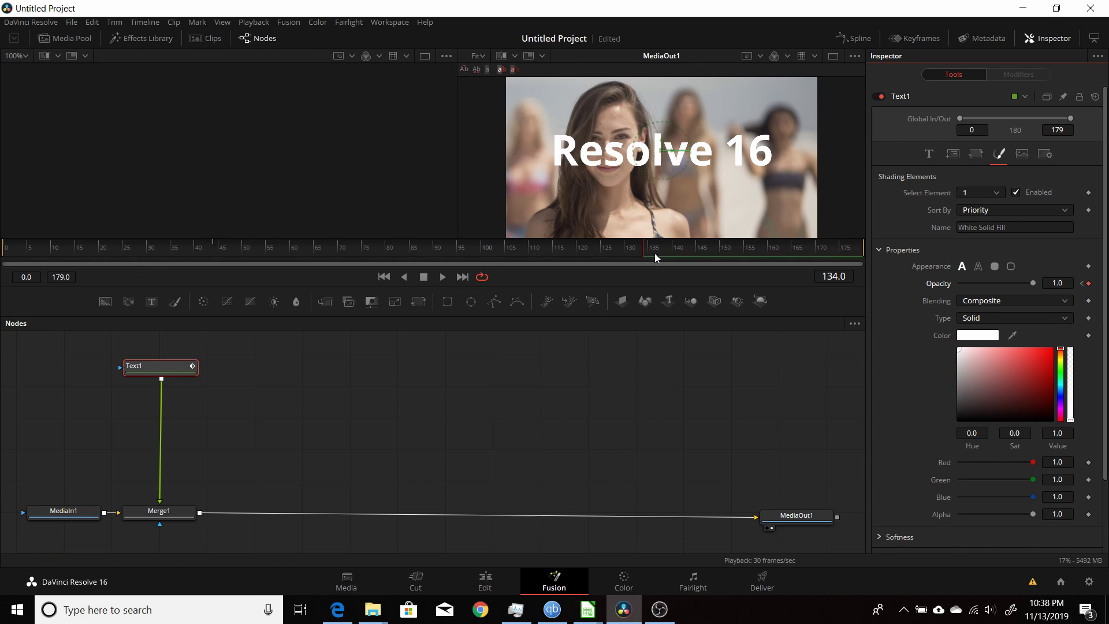
{"action": "key", "text": "Right"}
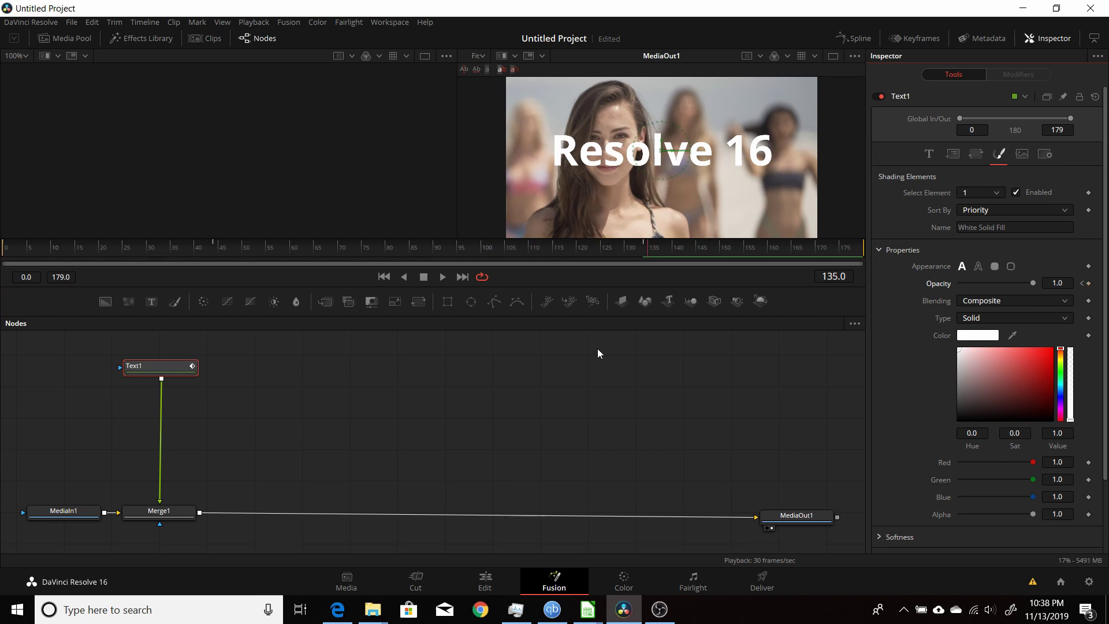
{"action": "left_click", "coordinate": [1088, 283]}
{"action": "left_click", "coordinate": [843, 250]}
{"action": "left_click_drag", "start_coordinate": [1033, 283], "coordinate": [936, 288]}
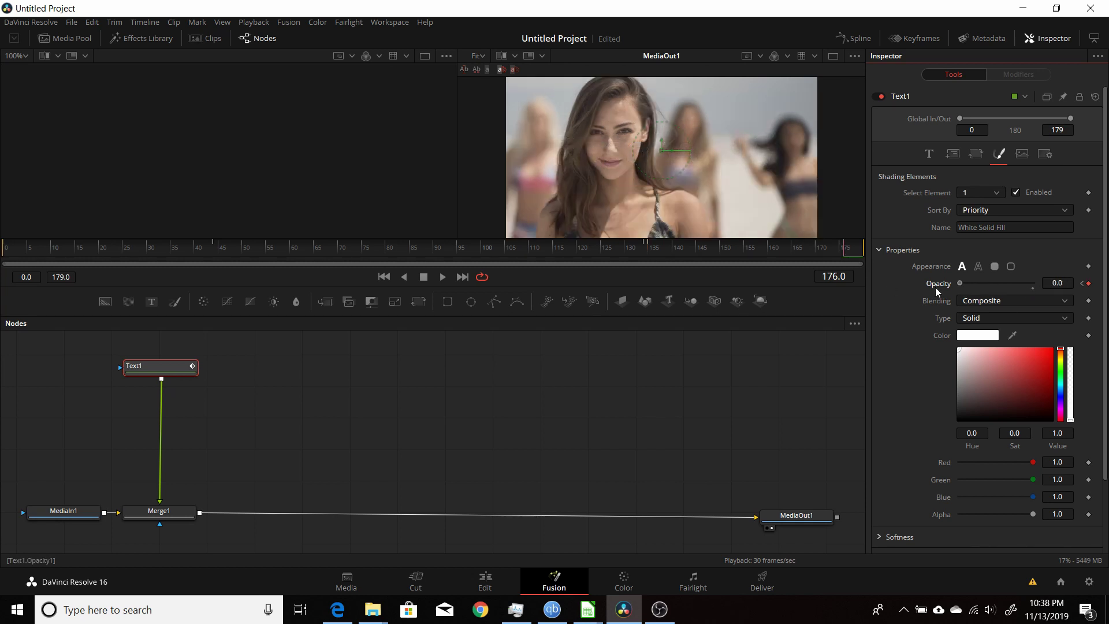
- Play back the fade animation and nudge the Text1 node up slightly
{"action": "left_click", "coordinate": [384, 276]}
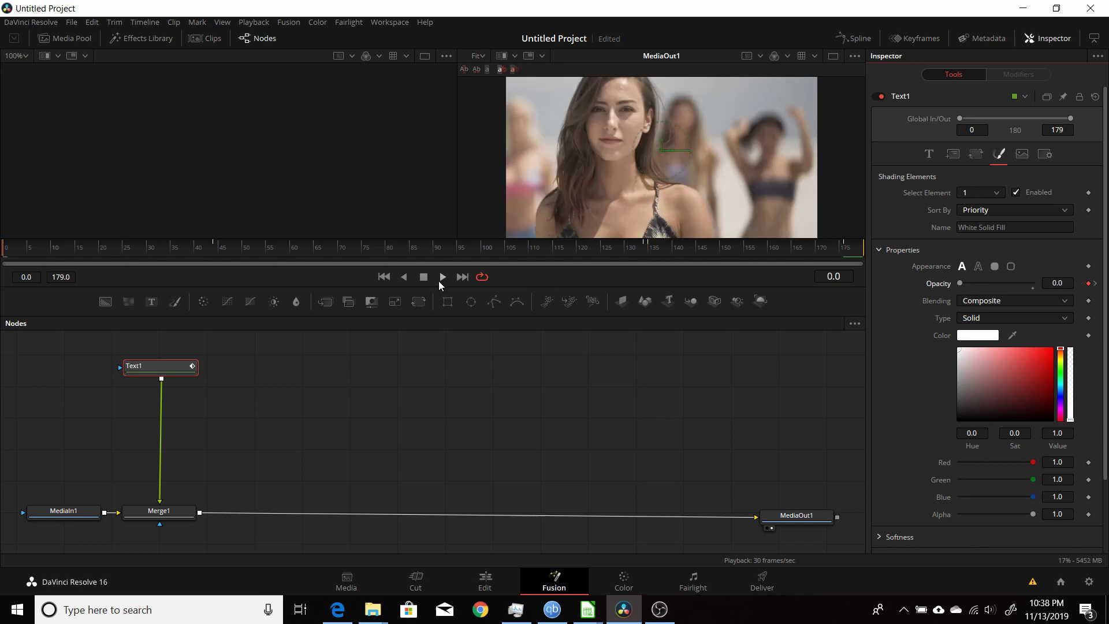
{"action": "left_click", "coordinate": [442, 278]}
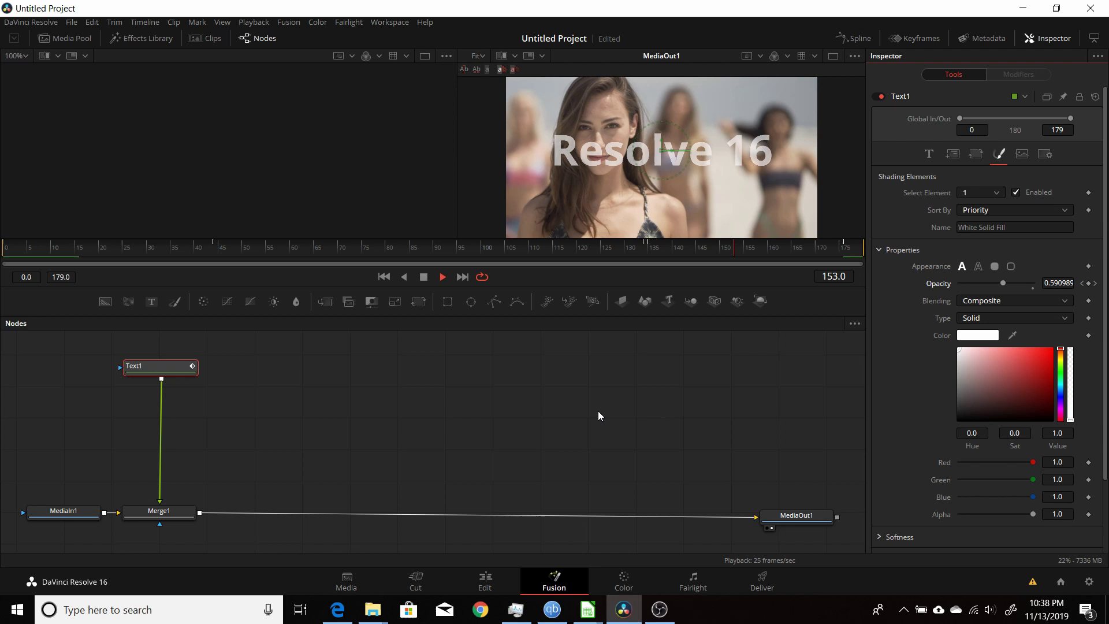
{"action": "left_click", "coordinate": [424, 276]}
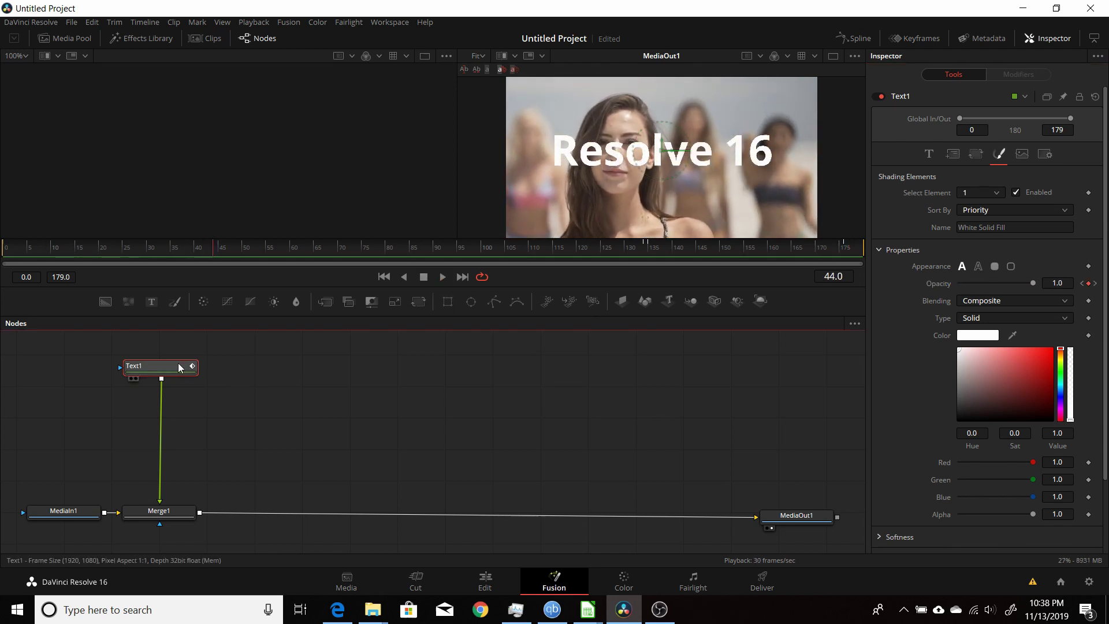
{"action": "left_click_drag", "start_coordinate": [178, 363], "coordinate": [176, 361]}
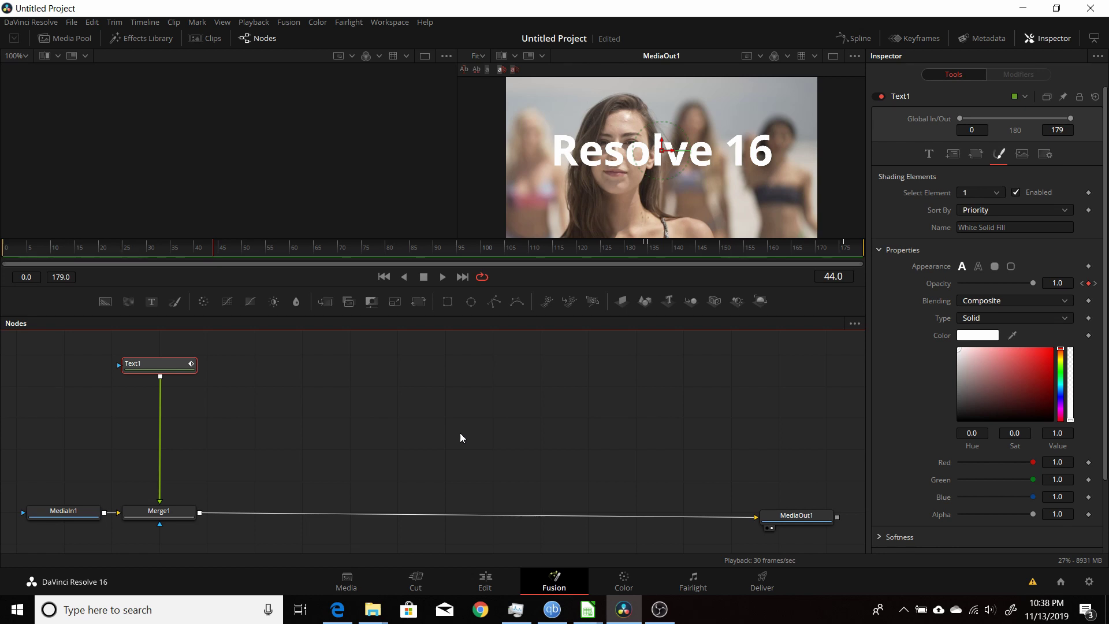
{"action": "left_click_drag", "start_coordinate": [162, 373], "coordinate": [161, 370]}
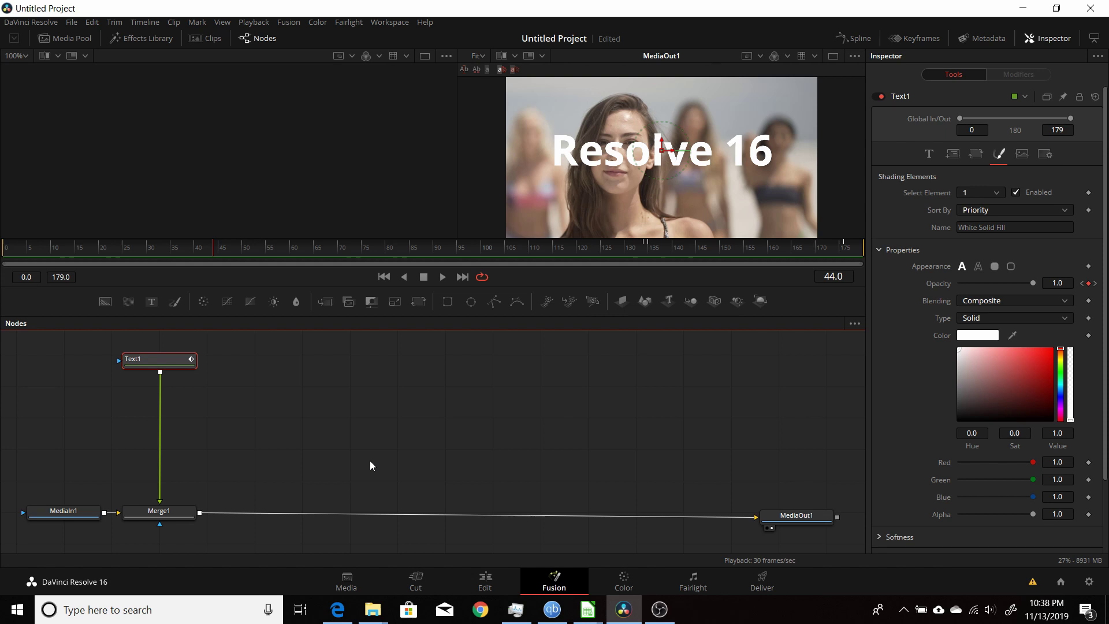
- Add a Keyframe Stretcher after Text1 via the Ctrl+Space tool search
{"action": "key", "text": "ctrl+space"}
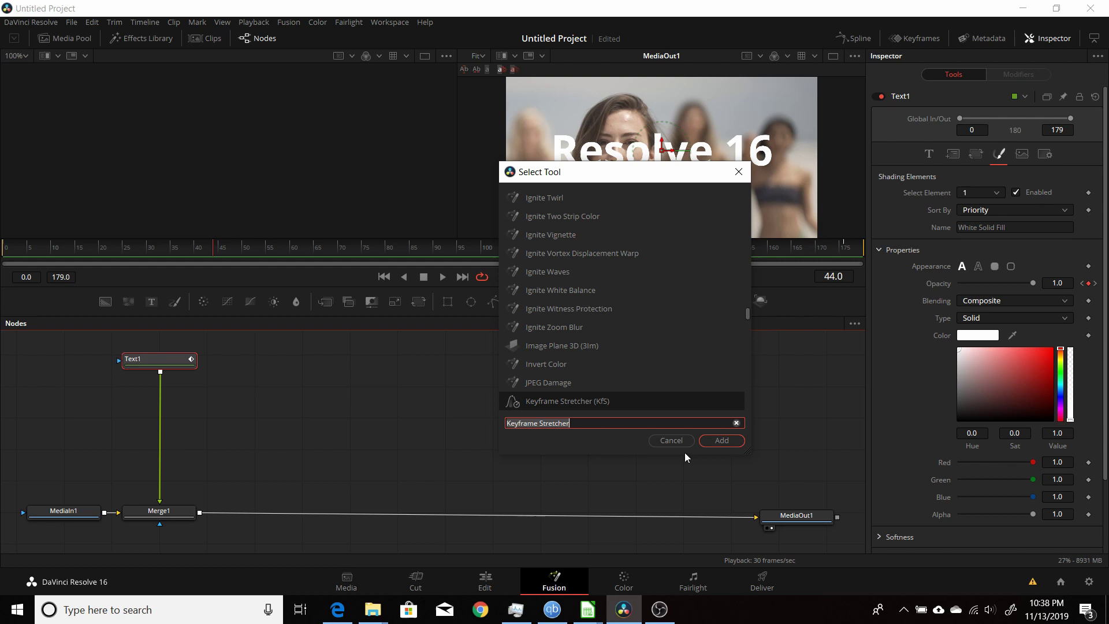
{"action": "left_click", "coordinate": [719, 441]}
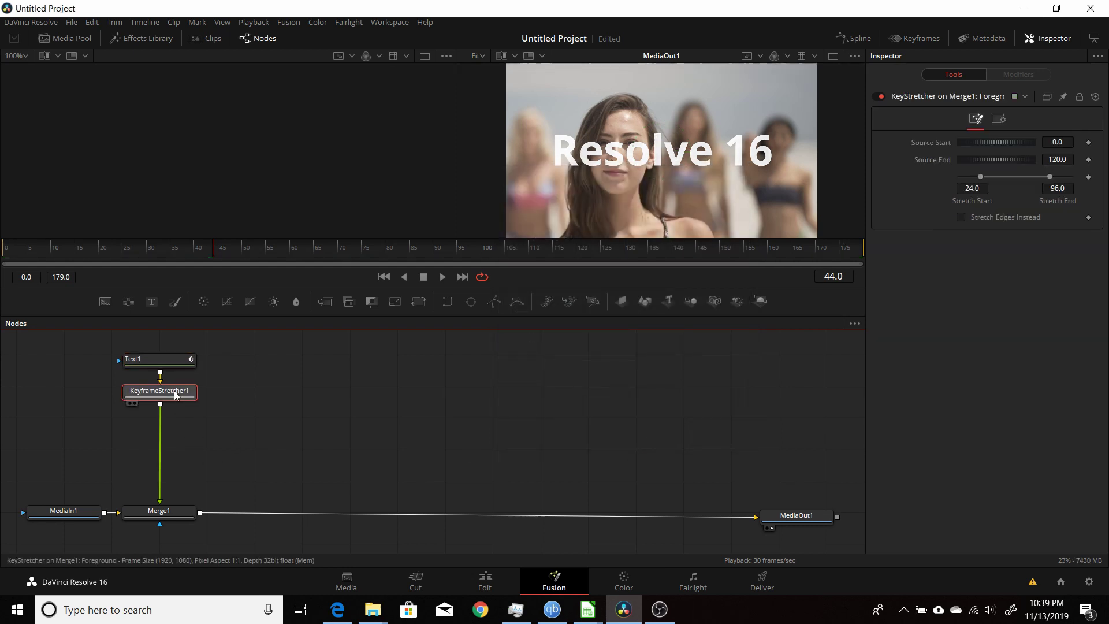
{"action": "left_click_drag", "start_coordinate": [173, 399], "coordinate": [174, 403]}
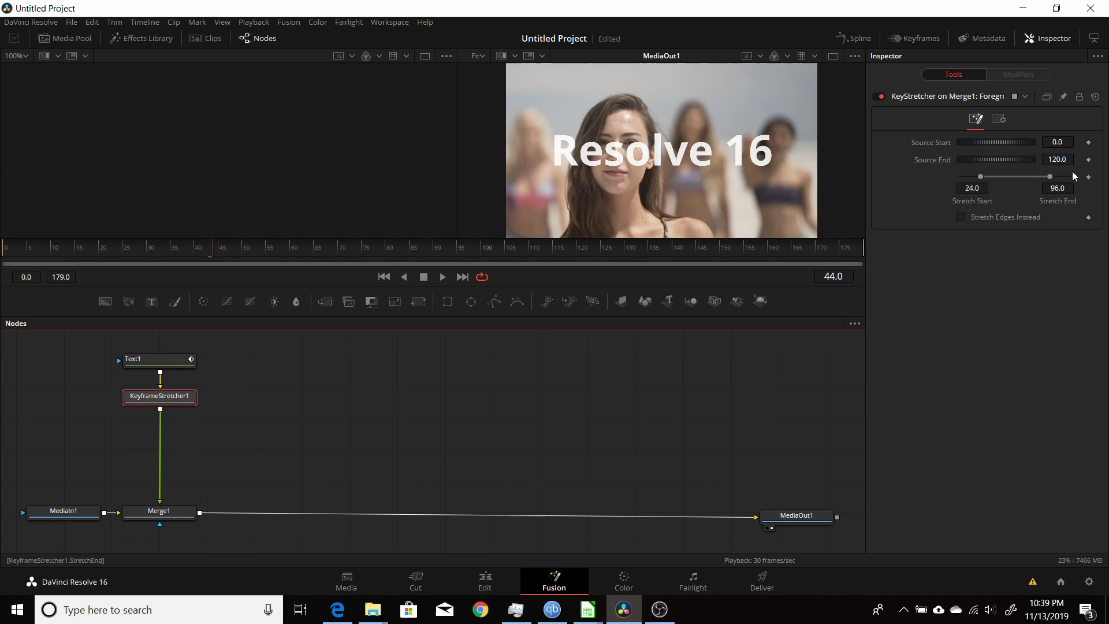
- Give KeyframeStretcher1 Source End 179, Stretch Start 45 and Stretch End 135, then play it
{"action": "left_click", "coordinate": [1060, 161]}
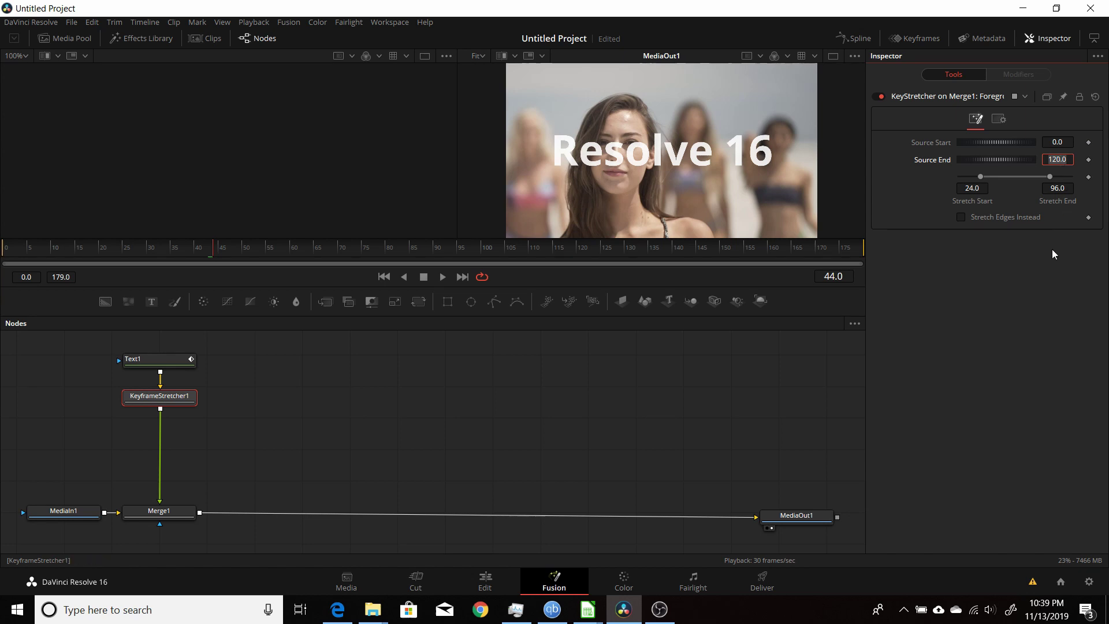
{"action": "type", "text": "179"}
{"action": "key", "text": "Tab"}
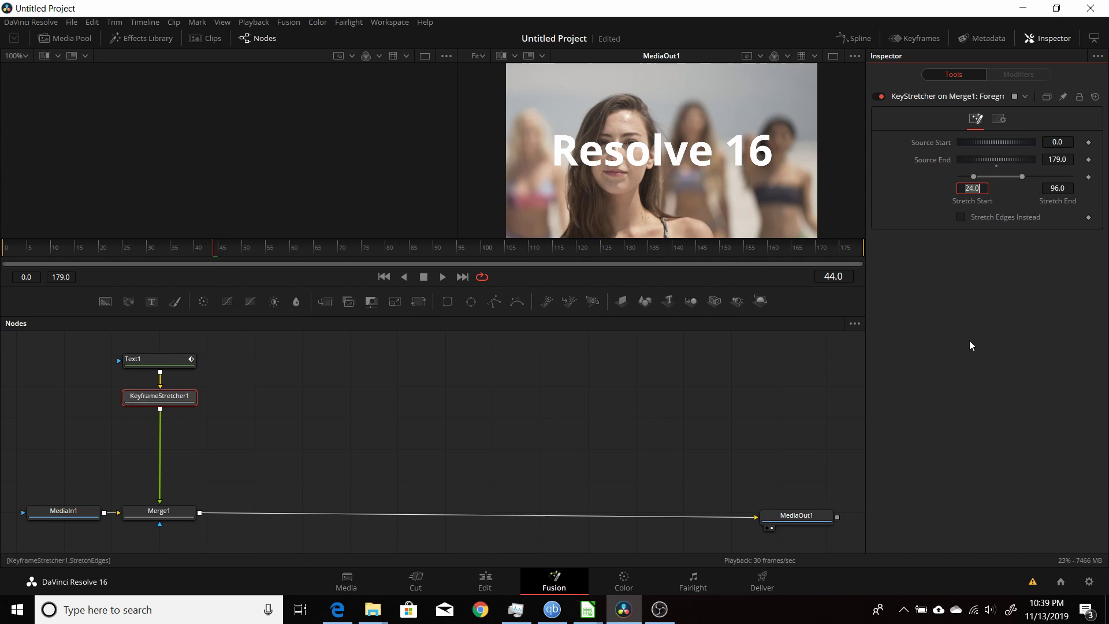
{"action": "type", "text": "45"}
{"action": "key", "text": "Tab"}
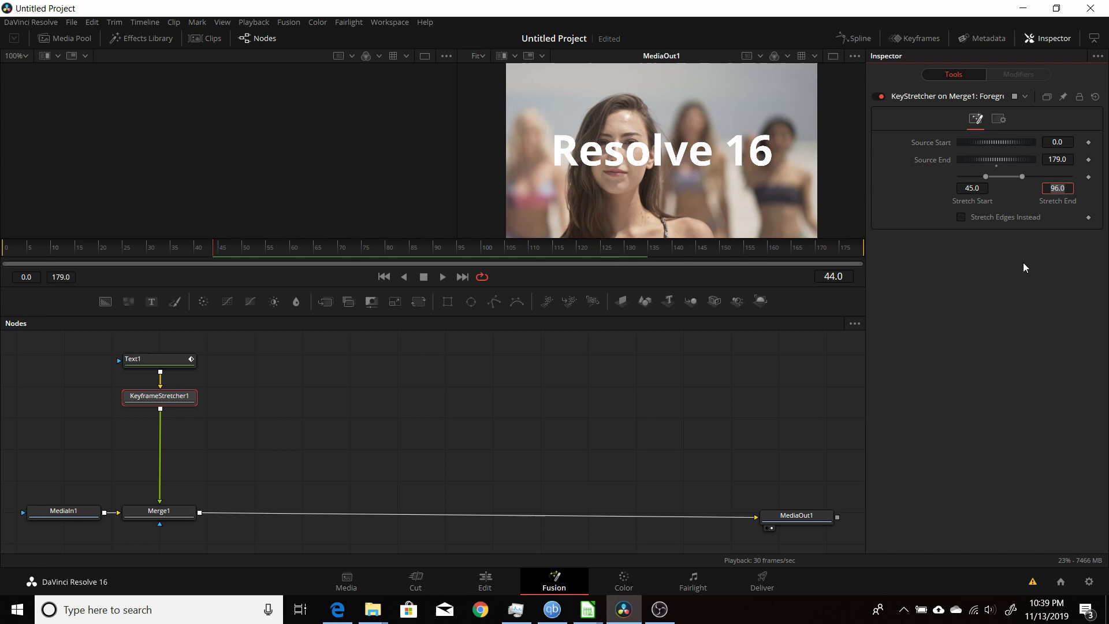
{"action": "type", "text": "135"}
{"action": "key", "text": "Tab"}
{"action": "left_click", "coordinate": [384, 276]}
{"action": "left_click", "coordinate": [442, 277]}
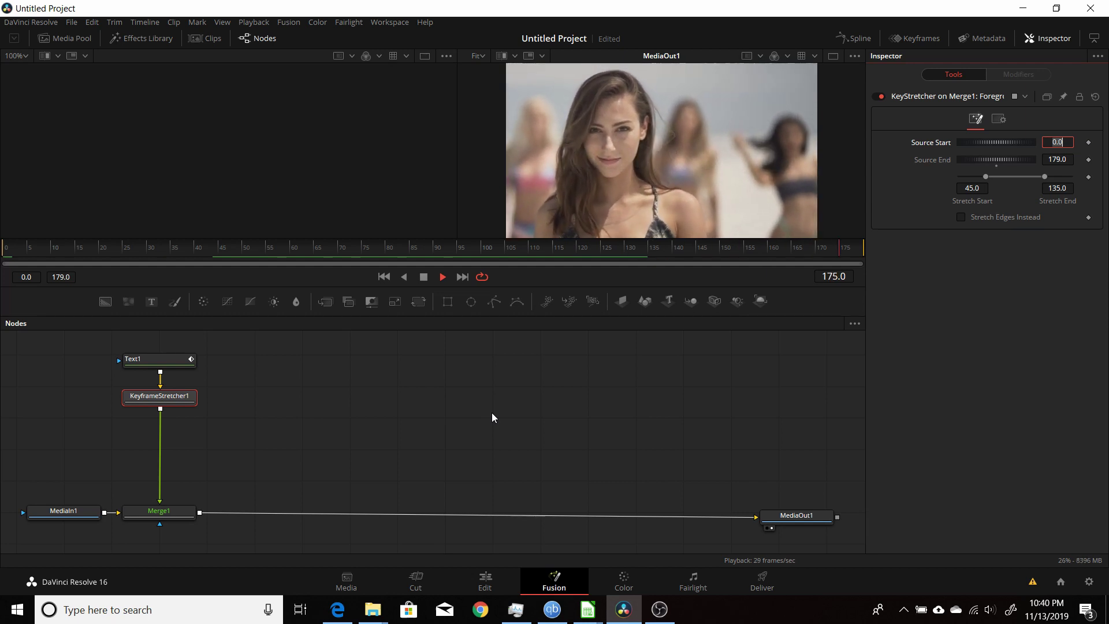
{"action": "left_click", "coordinate": [424, 276]}
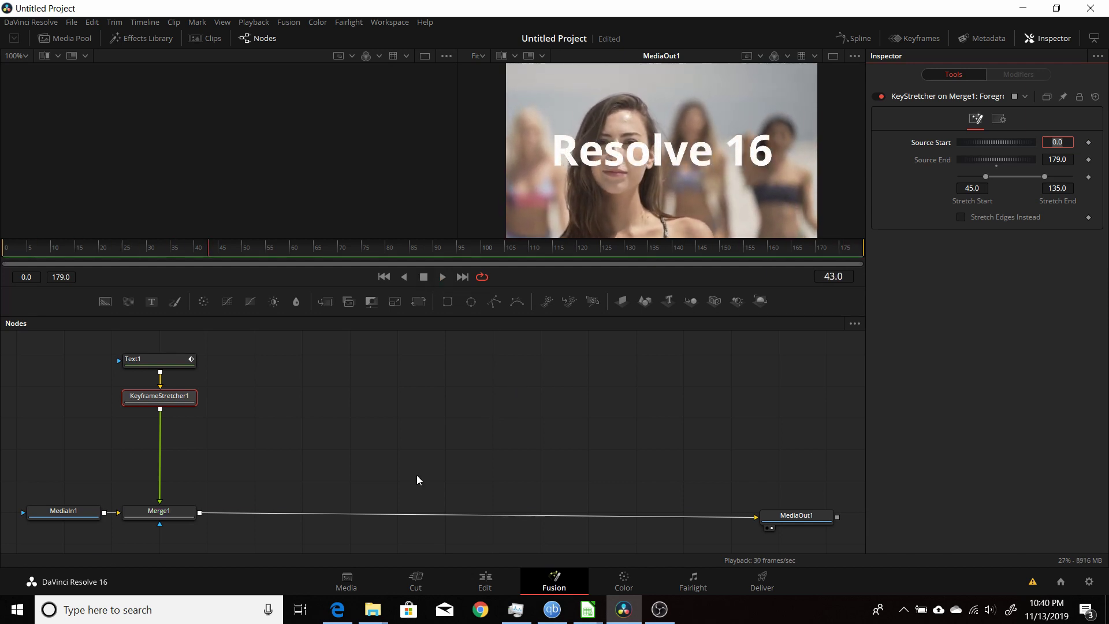
{"action": "left_click", "coordinate": [474, 578]}
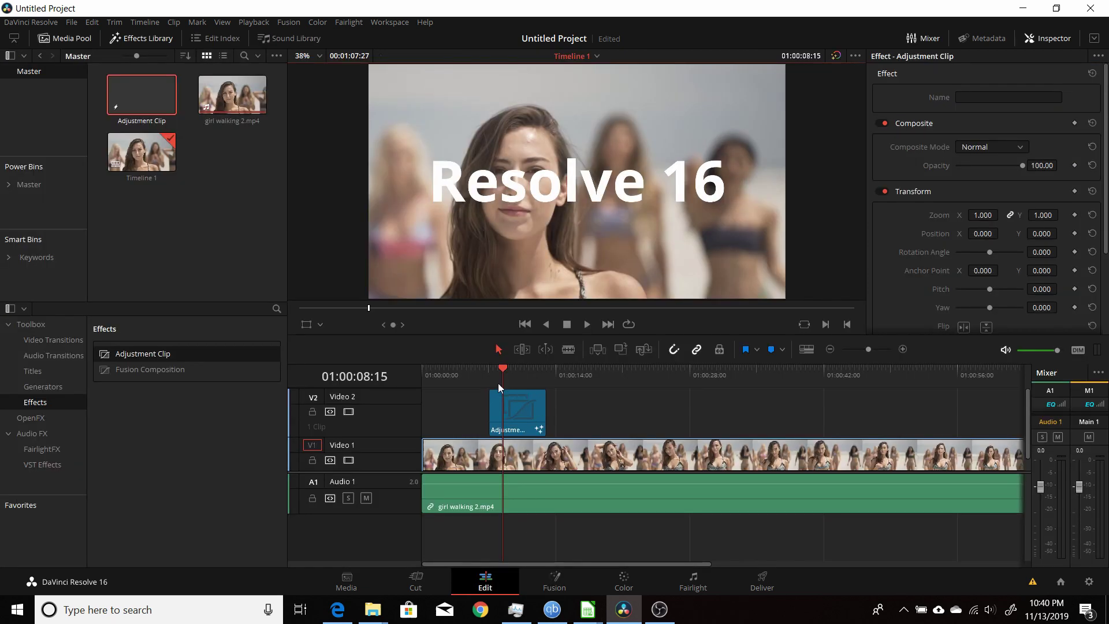
{"action": "left_click", "coordinate": [485, 371]}
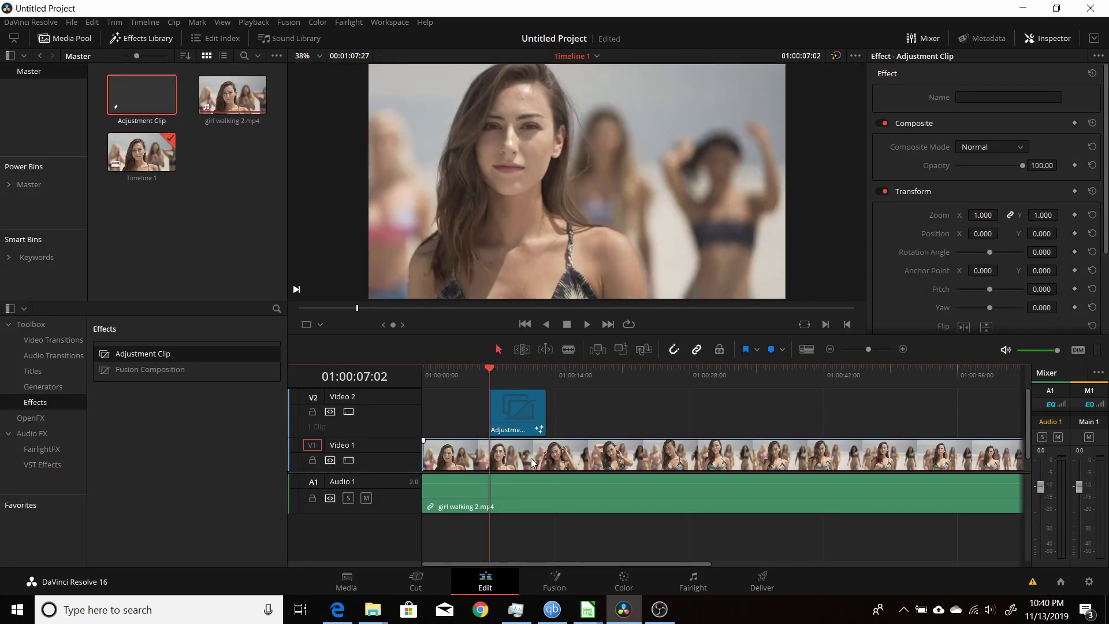
{"action": "key", "text": "space"}
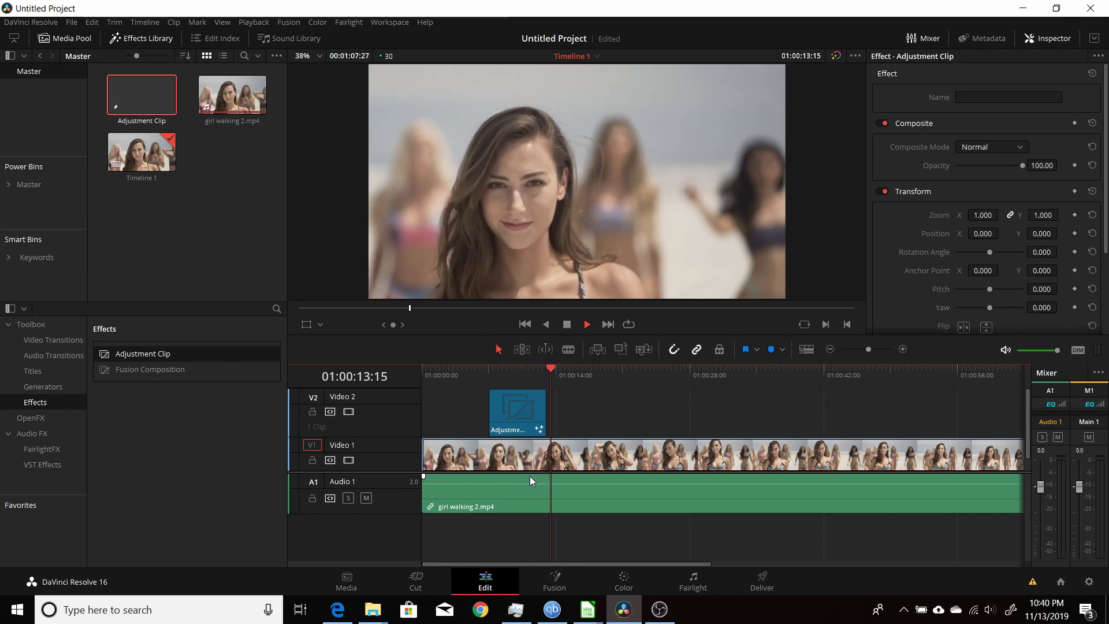
- Drag the Adjustment Clip's end about two seconds right and preview the title
{"action": "left_click", "coordinate": [576, 373]}
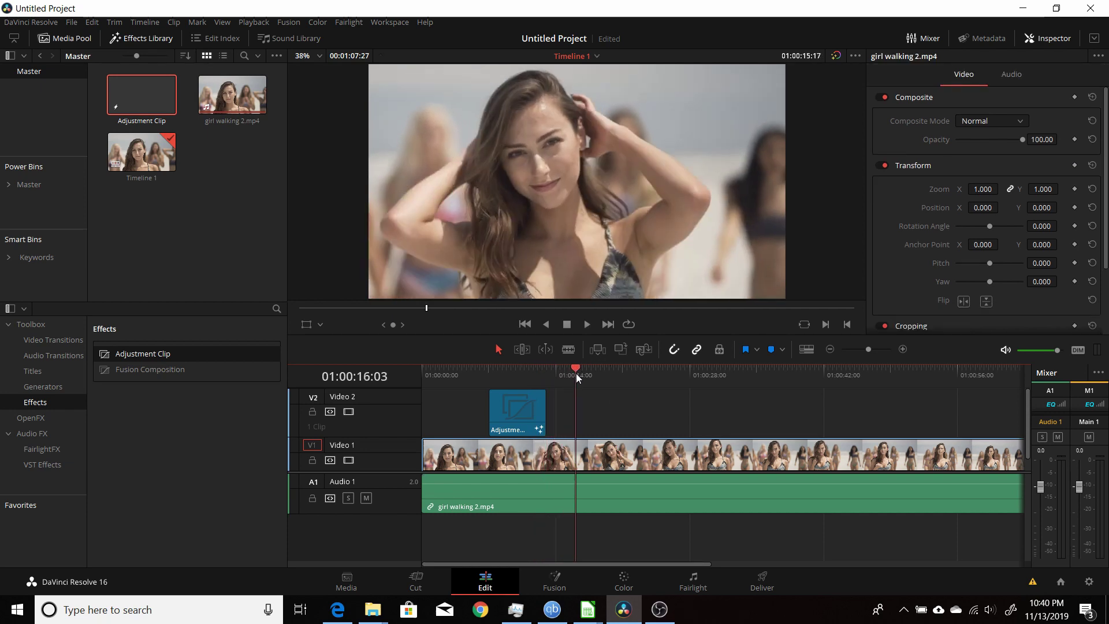
{"action": "left_click_drag", "start_coordinate": [577, 373], "coordinate": [604, 378]}
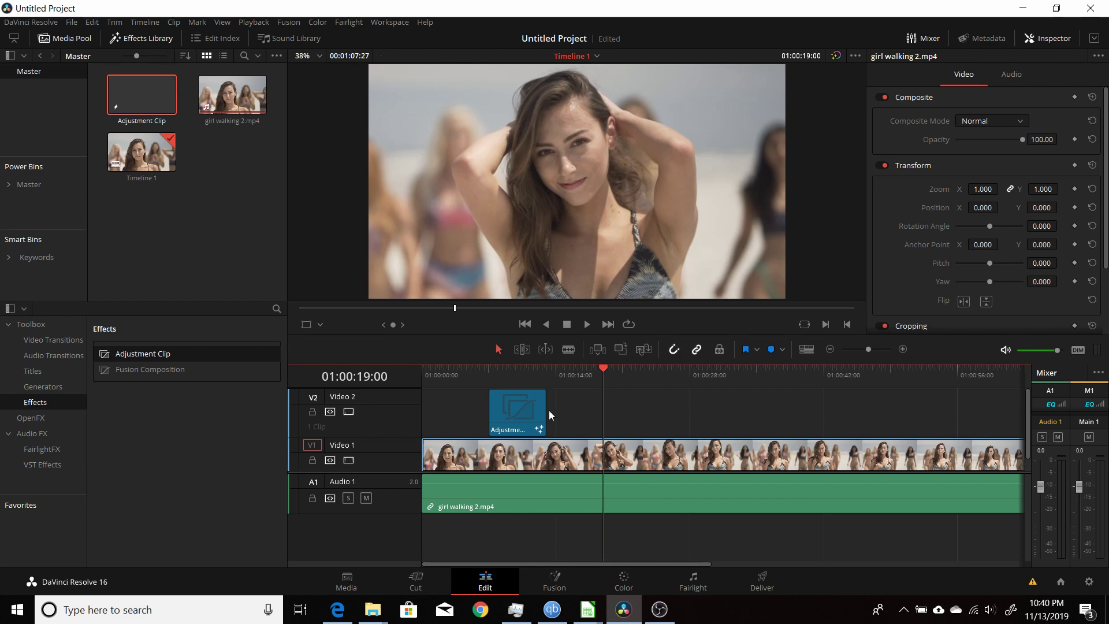
{"action": "left_click_drag", "start_coordinate": [546, 412], "coordinate": [584, 415]}
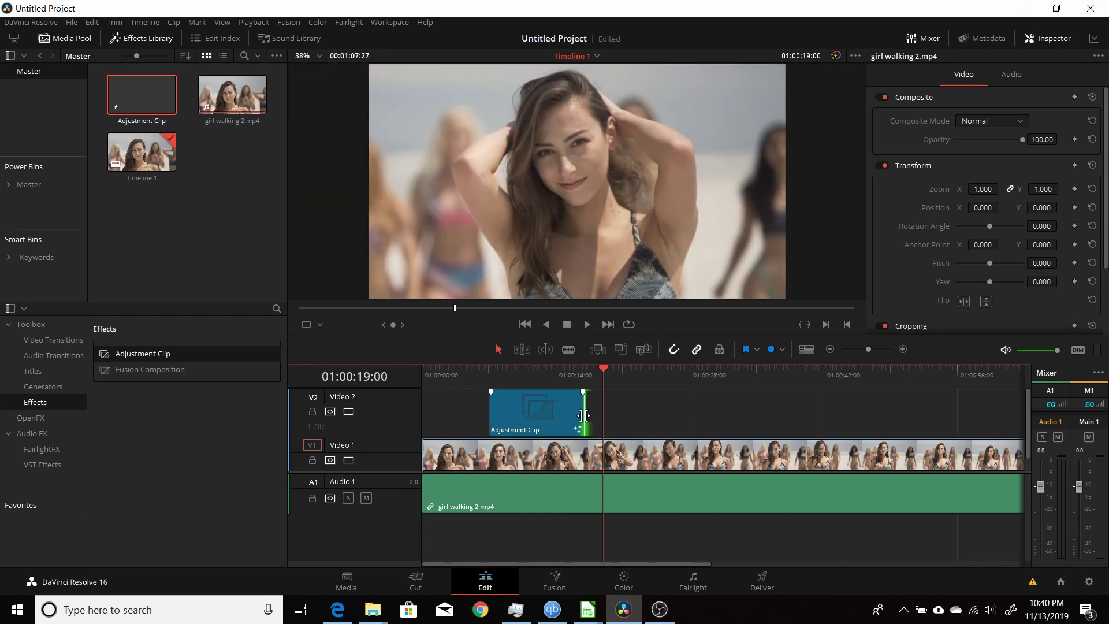
{"action": "left_click", "coordinate": [478, 373]}
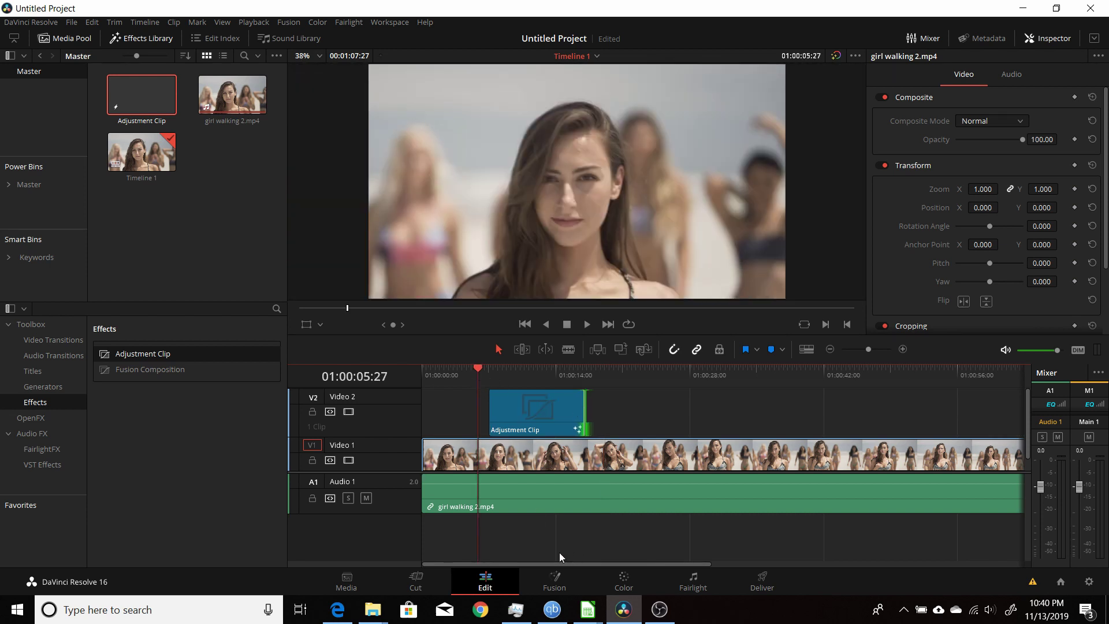
{"action": "key", "text": "space"}
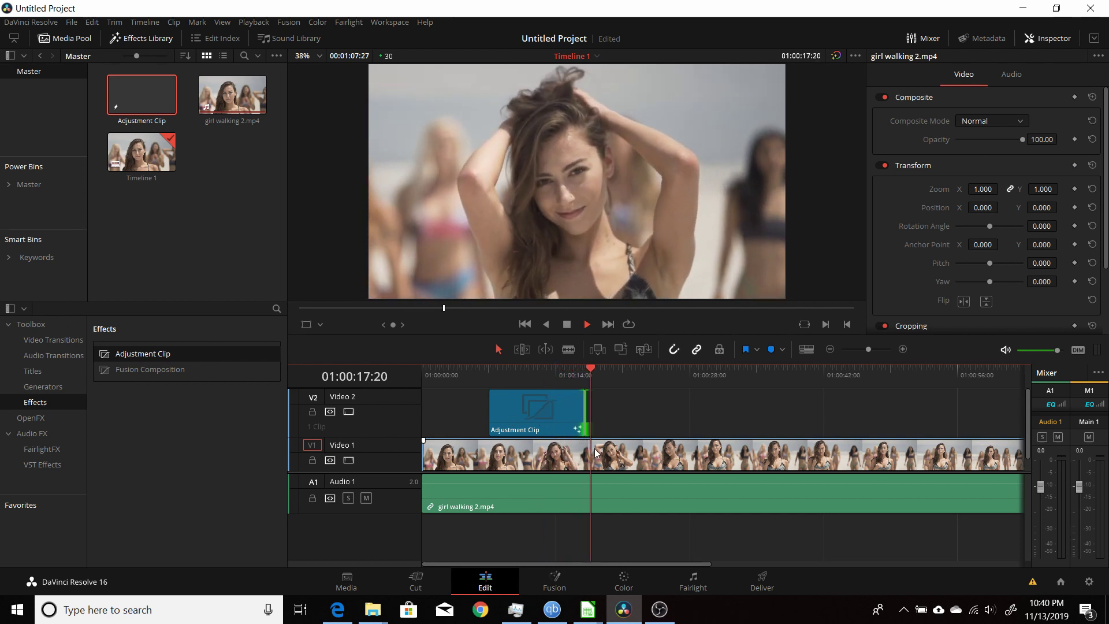
{"action": "key", "text": "space"}
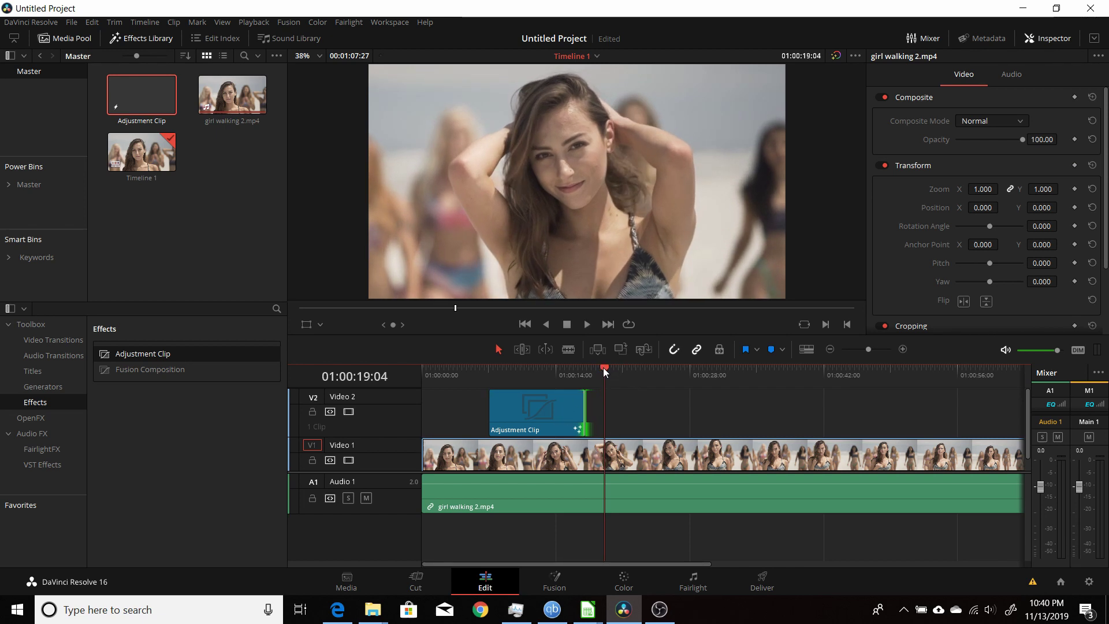
{"action": "left_click_drag", "start_coordinate": [603, 367], "coordinate": [476, 389]}
{"action": "key", "text": "space"}
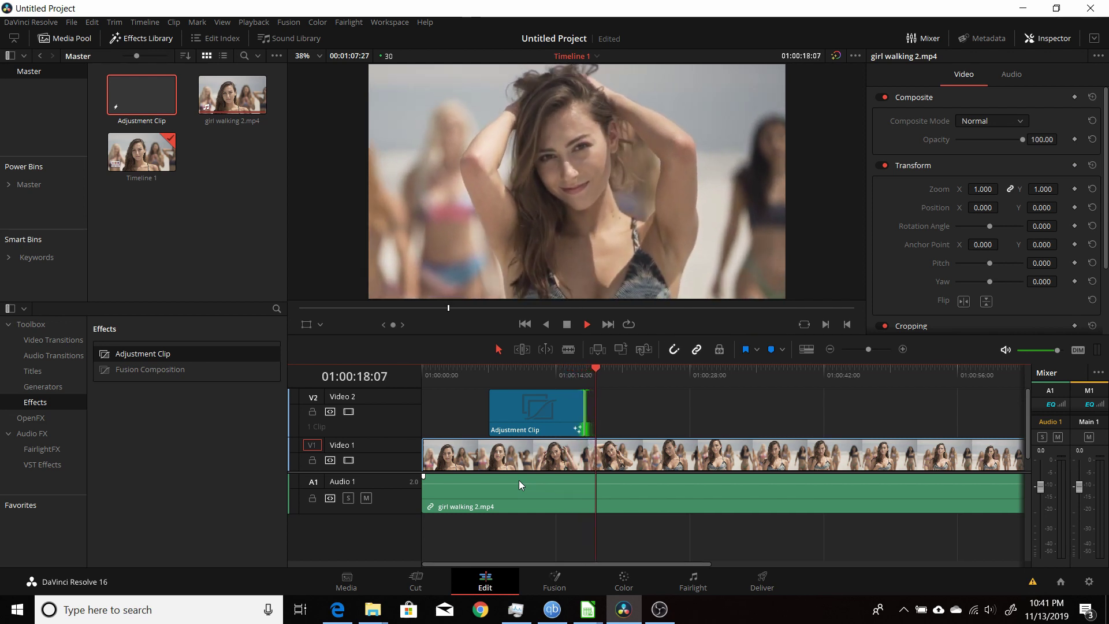
- Extend the Adjustment Clip's end to about 25 seconds and play back the title fade-out
{"action": "key", "text": "space"}
{"action": "left_click_drag", "start_coordinate": [600, 367], "coordinate": [661, 383]}
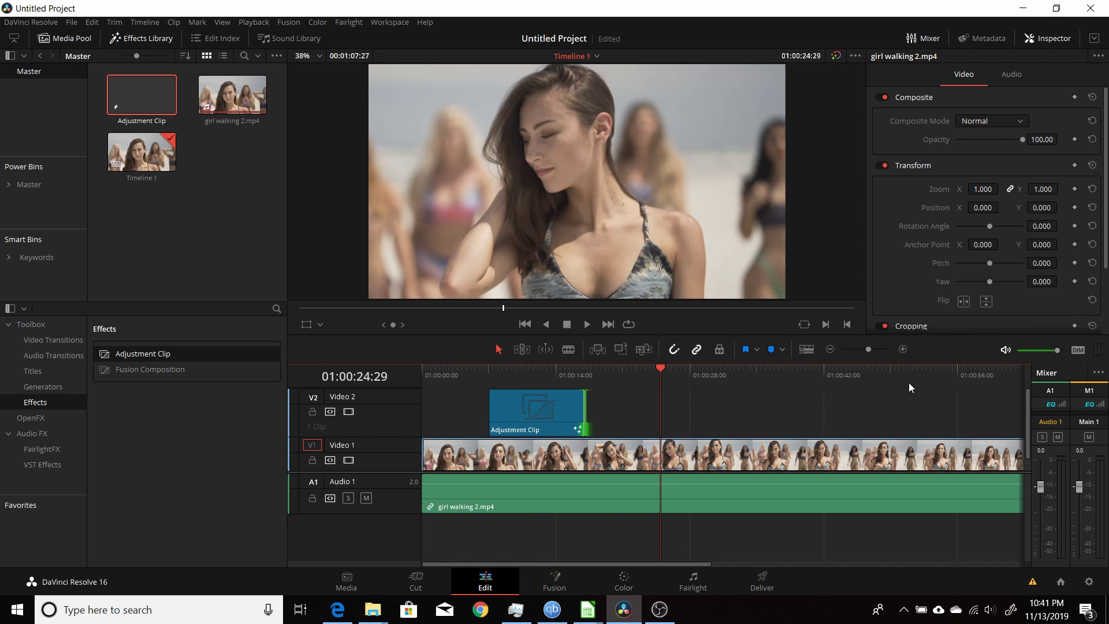
{"action": "left_click_drag", "start_coordinate": [587, 409], "coordinate": [679, 414]}
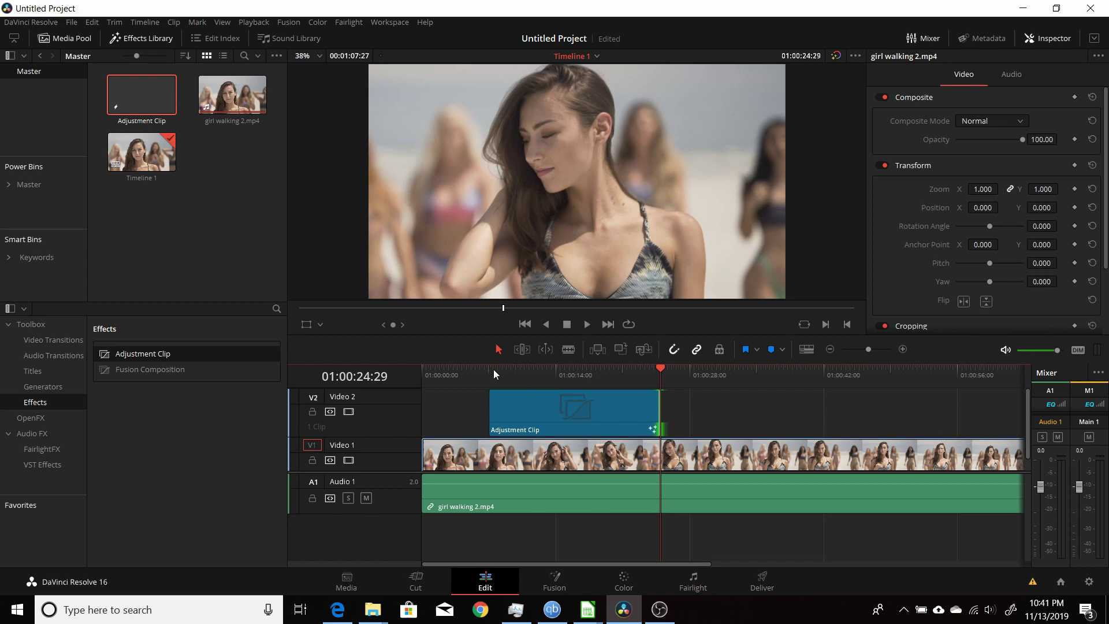
{"action": "left_click", "coordinate": [493, 369]}
{"action": "left_click", "coordinate": [511, 421]}
{"action": "key", "text": "space"}
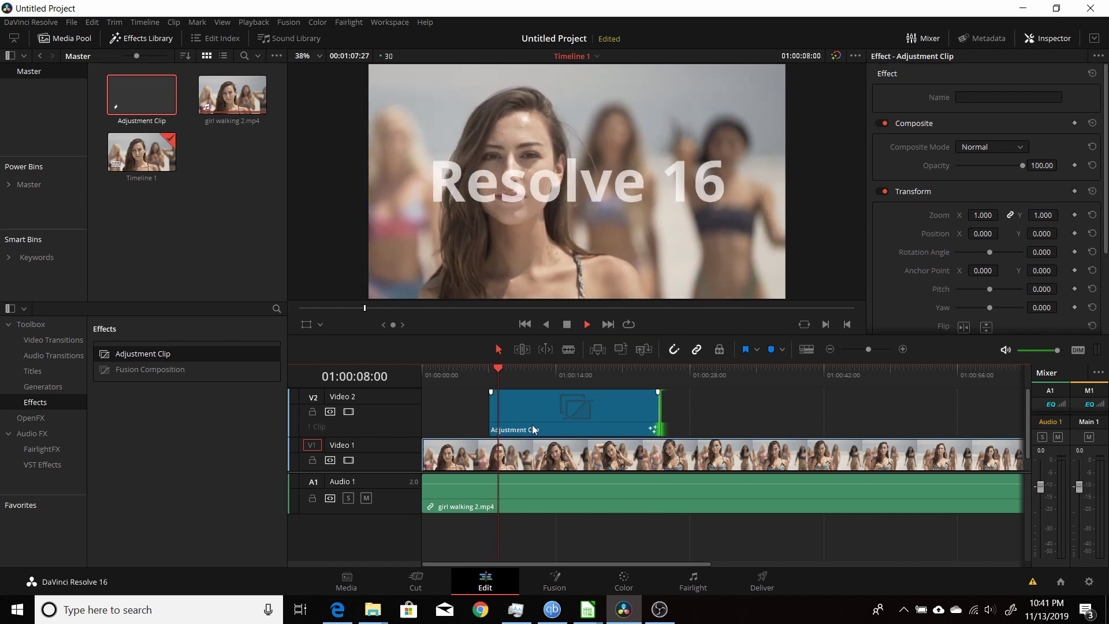
{"action": "left_click", "coordinate": [624, 369]}
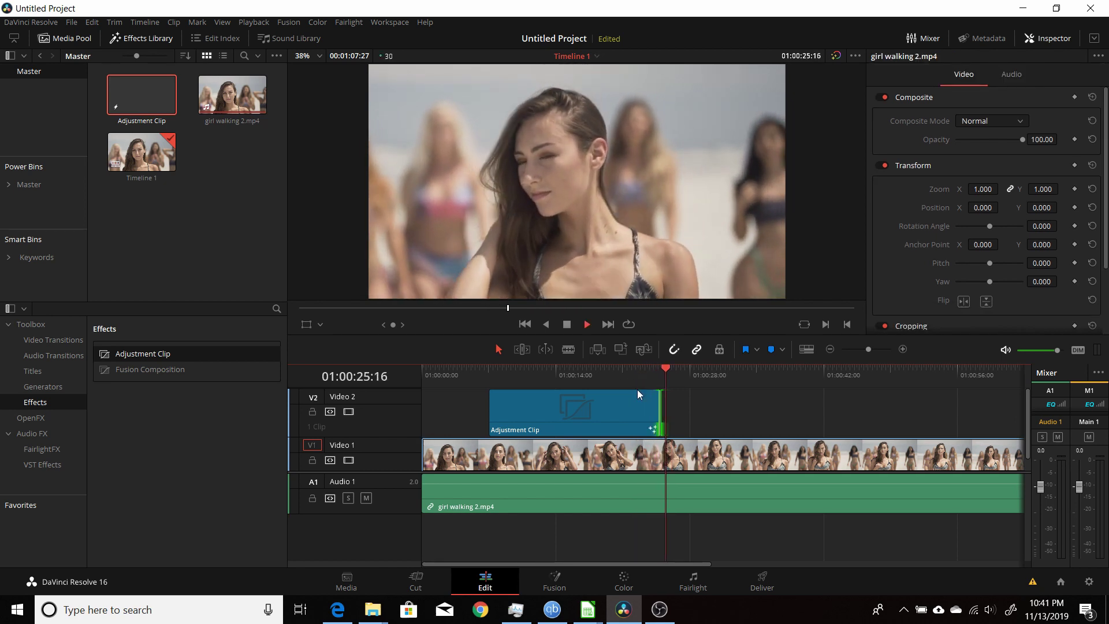
- Shift the Adjustment Clip about two seconds later (+02:10) and play back to check the title timing
{"action": "key", "text": "space"}
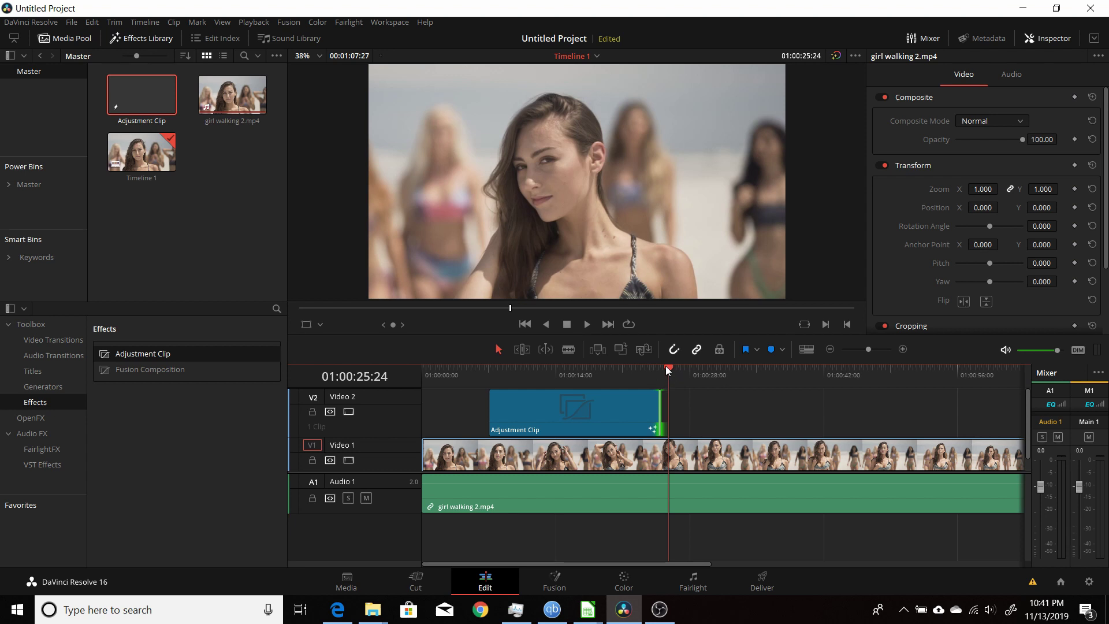
{"action": "left_click_drag", "start_coordinate": [666, 365], "coordinate": [648, 366]}
{"action": "left_click_drag", "start_coordinate": [573, 411], "coordinate": [601, 409]}
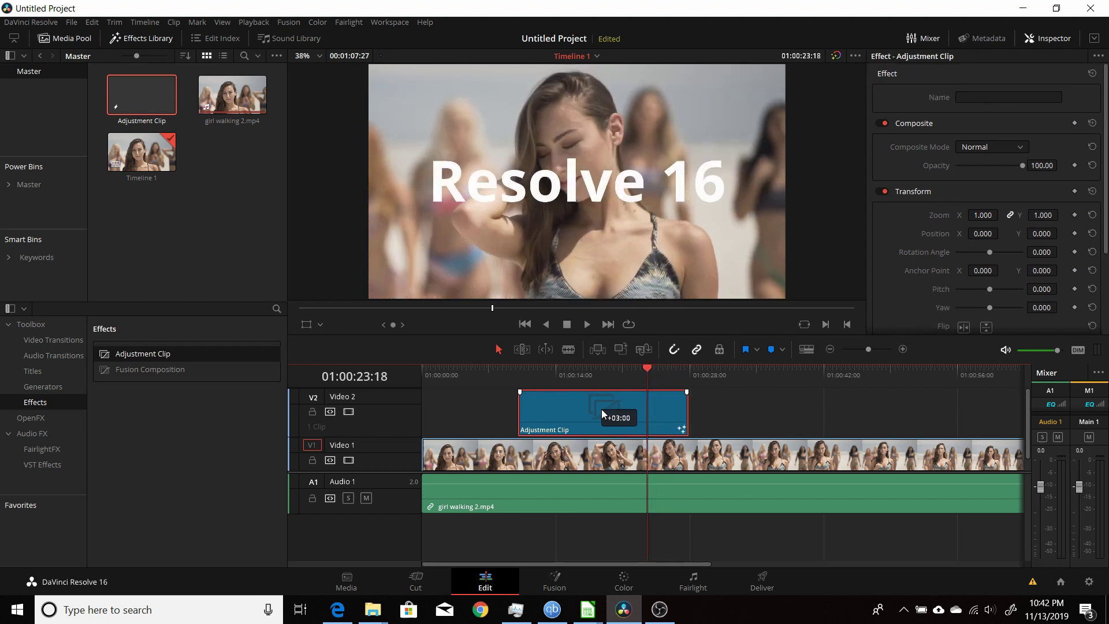
{"action": "left_click", "coordinate": [567, 373]}
{"action": "left_click", "coordinate": [626, 373]}
{"action": "key", "text": "space"}
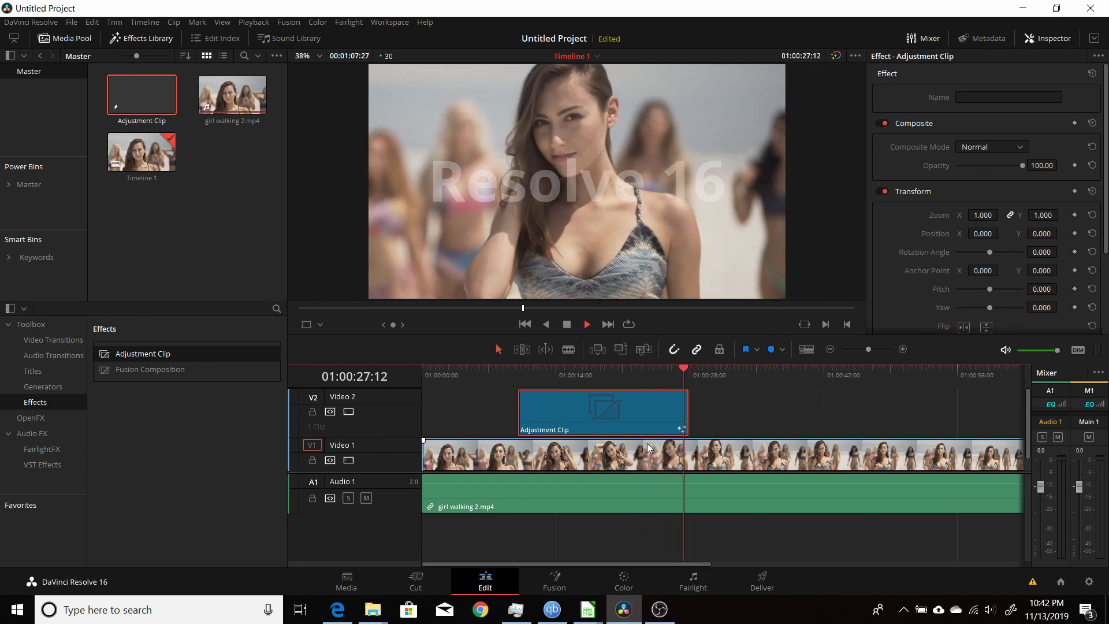
{"action": "key", "text": "space"}
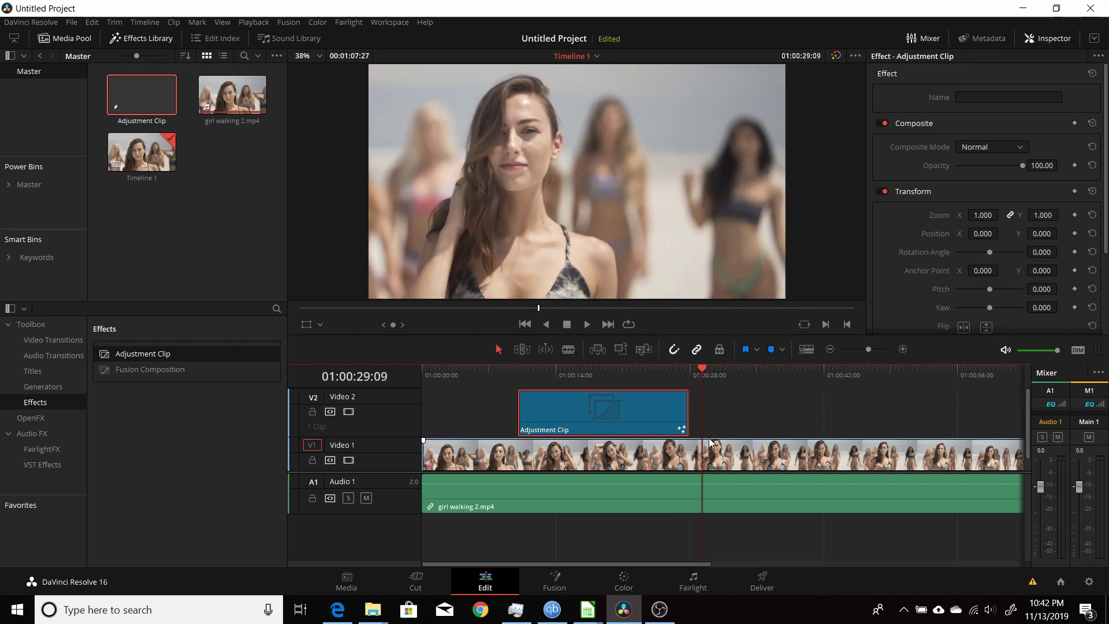
- Trim the Adjustment Clip's end back by -02:21 and preview the retimed 'Resolve 16' title
{"action": "left_click", "coordinate": [556, 381]}
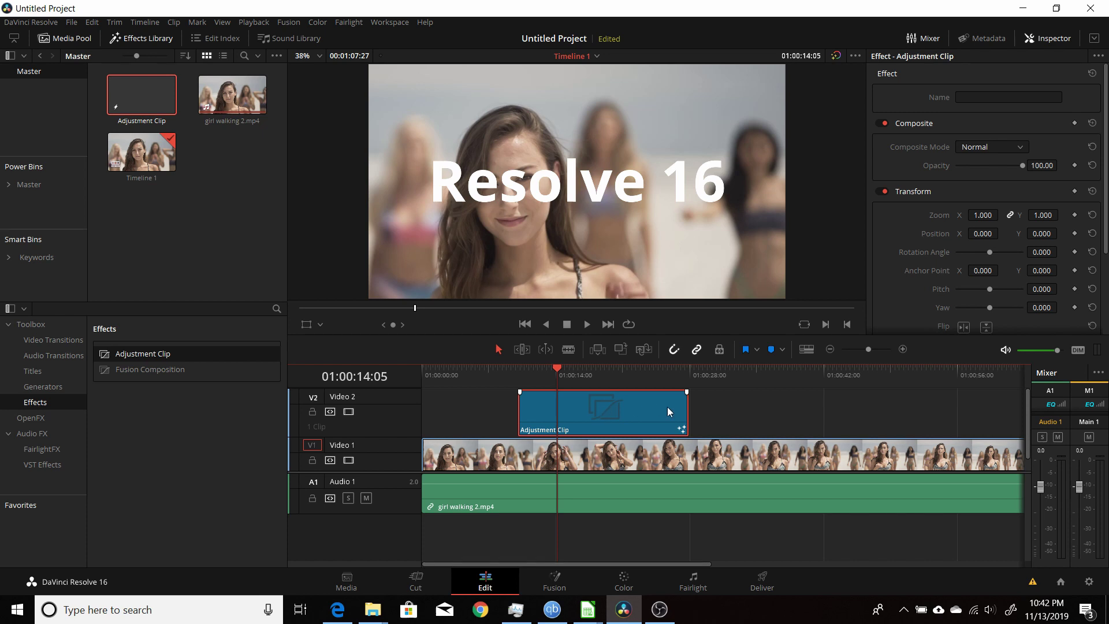
{"action": "left_click_drag", "start_coordinate": [687, 412], "coordinate": [658, 406]}
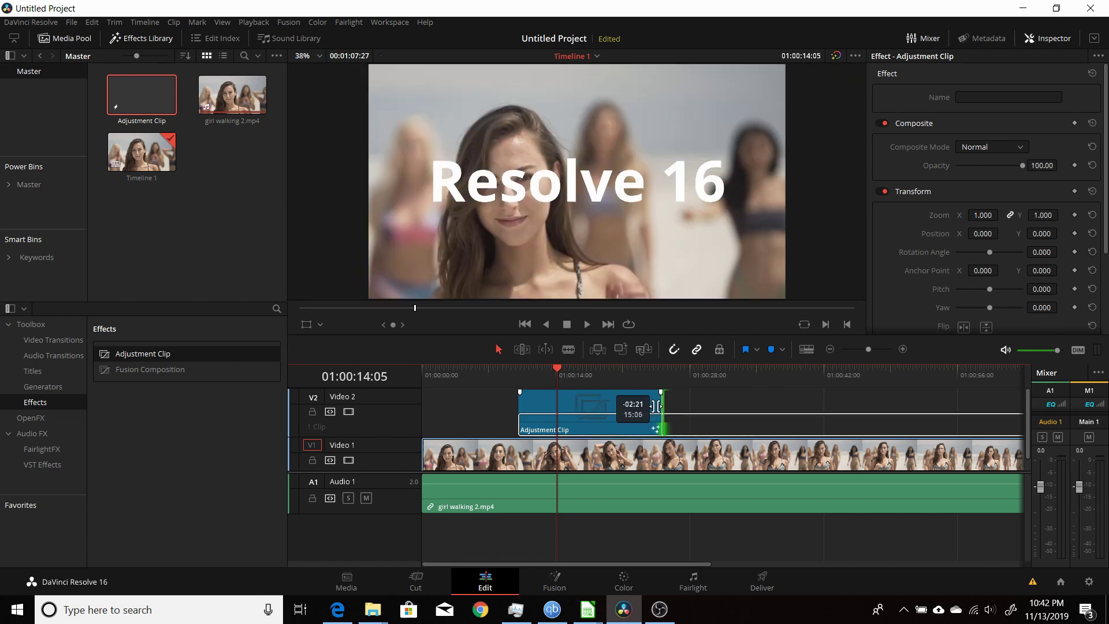
{"action": "left_click", "coordinate": [584, 374]}
{"action": "left_click", "coordinate": [520, 376]}
{"action": "key", "text": "space"}
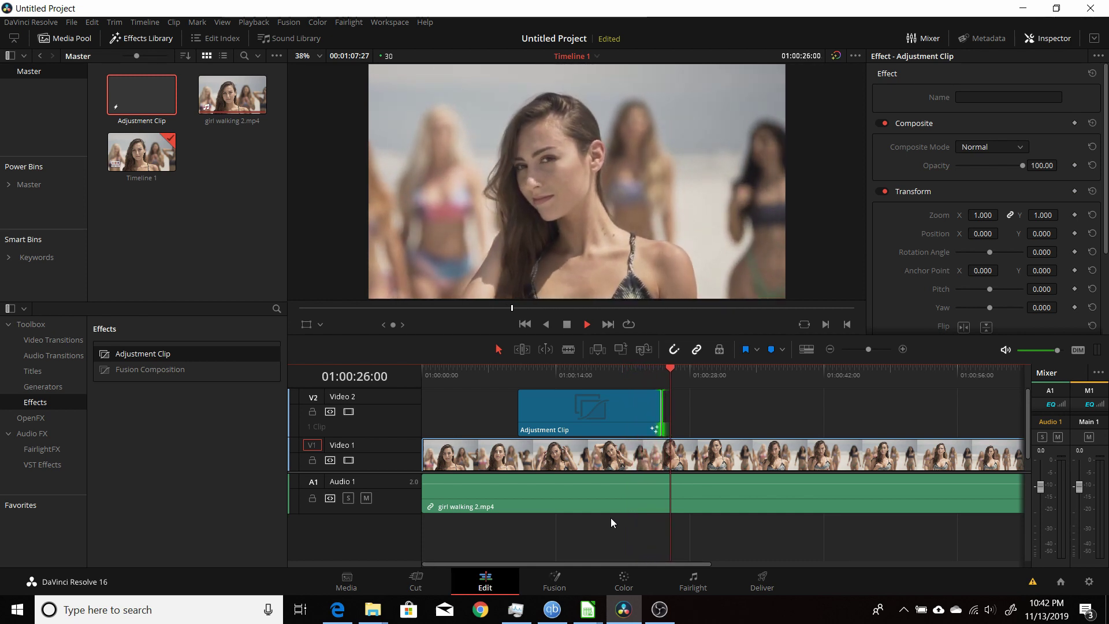
{"action": "left_click", "coordinate": [631, 495]}
{"action": "left_click_drag", "start_coordinate": [678, 366], "coordinate": [602, 384]}
{"action": "left_click", "coordinate": [581, 407]}
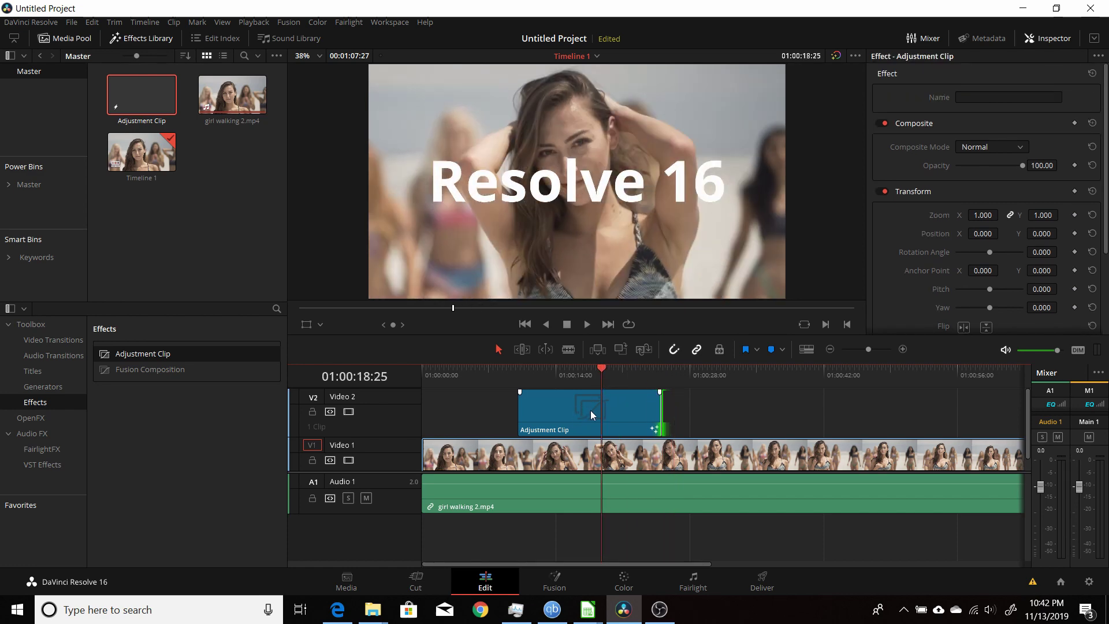
{"action": "left_click", "coordinate": [590, 410]}
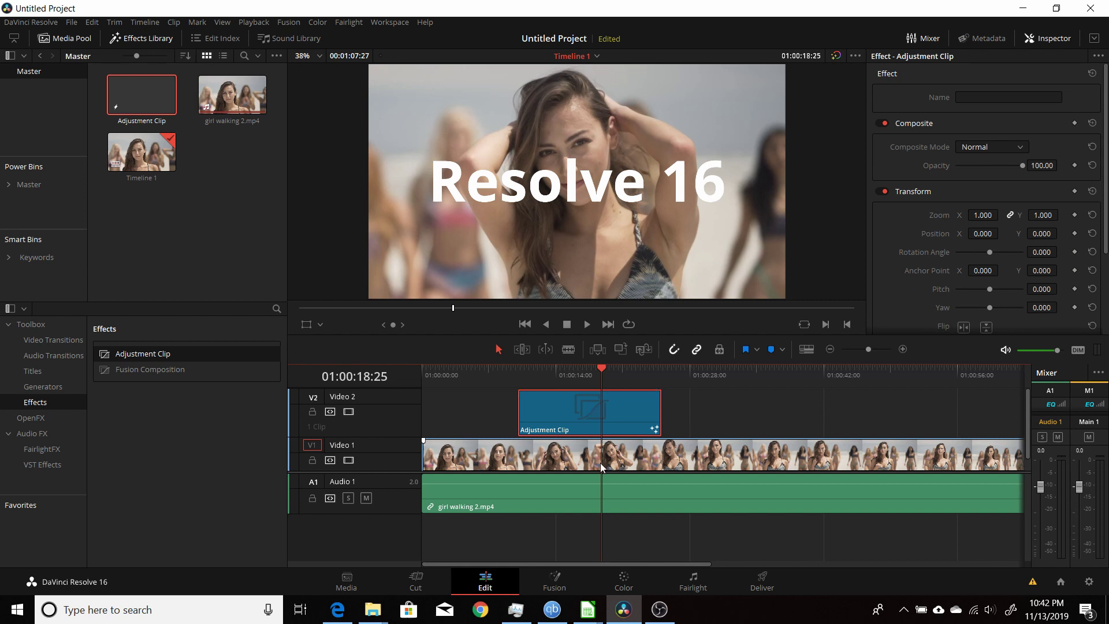